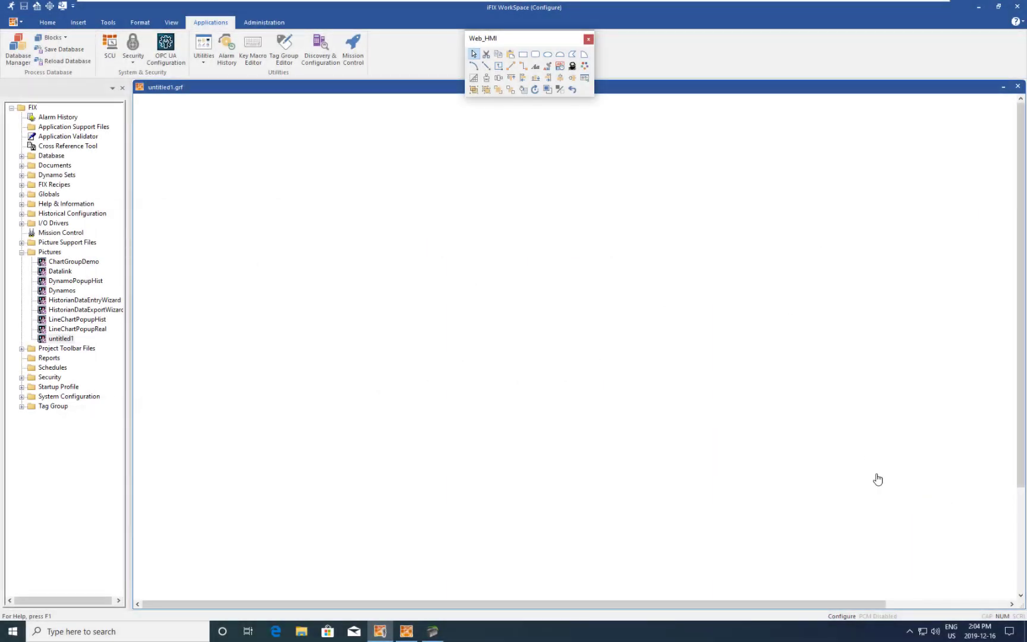
- Open the iFIX tray icon's context menu from the hidden notification-area icons
click(909, 632)
right_click(889, 611)
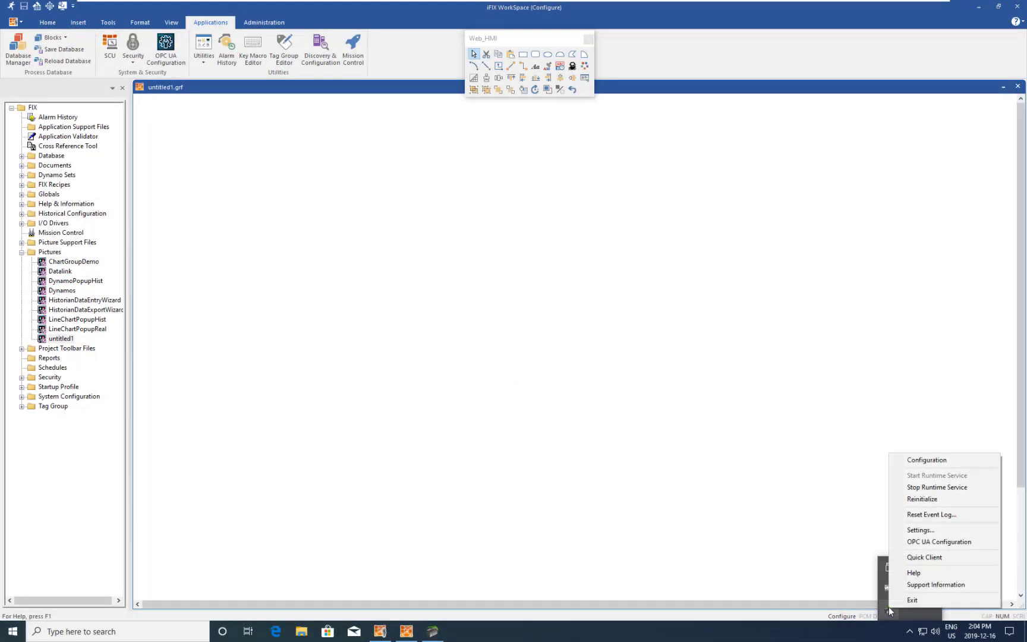
- Log in to OPC UA Configuration Manager and select the local endpoint URL opc.tcp://127.0.0.1:49310
click(947, 542)
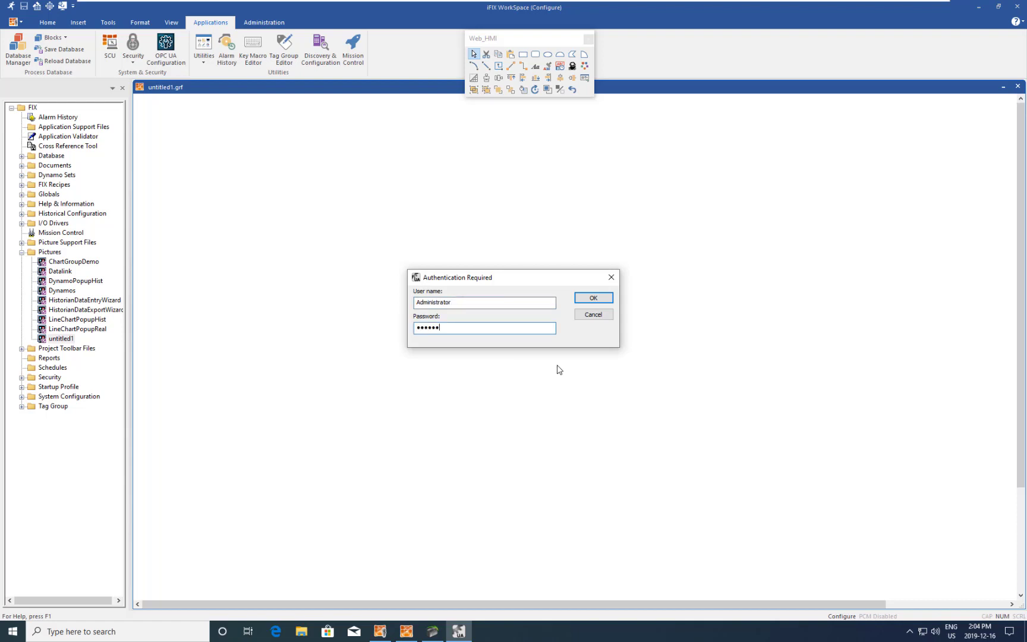
key(Return)
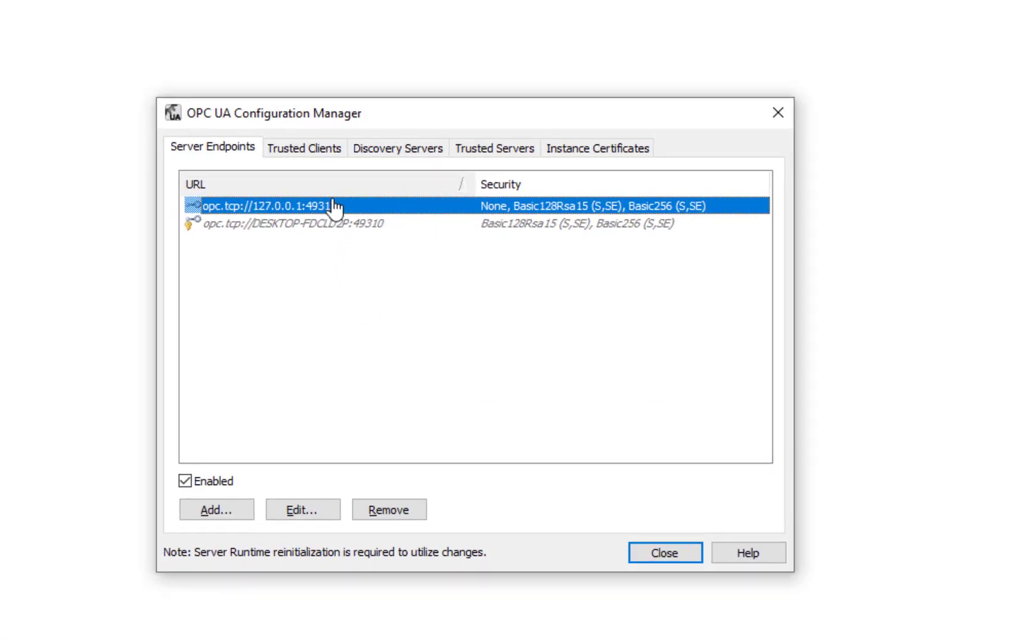
double_click(334, 208)
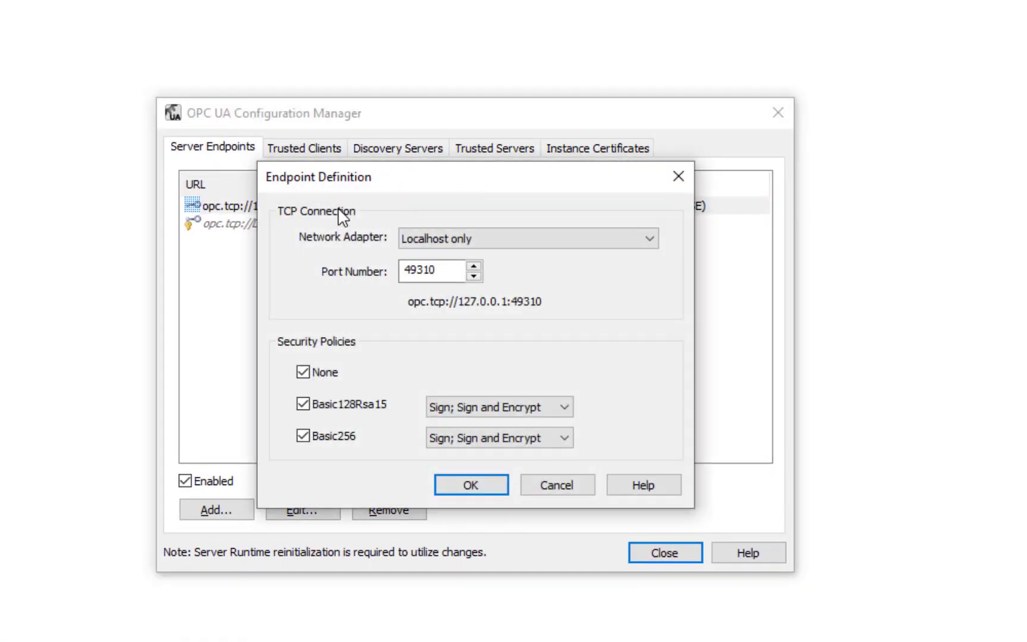
double_click(480, 299)
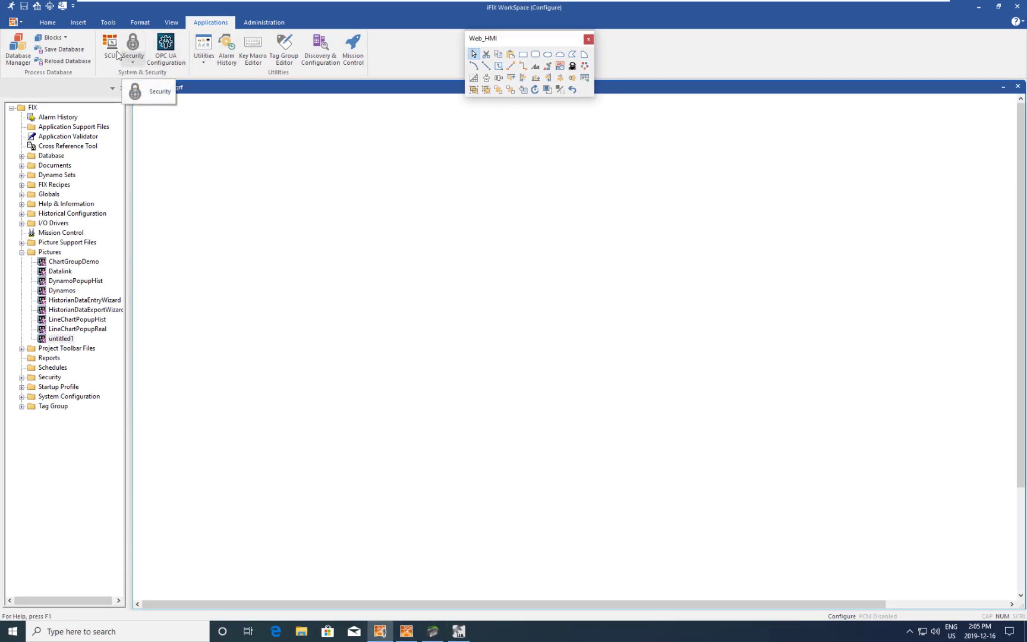
- Launch the OPC UA client configuration page from SCU in a maximized browser and log in
click(107, 46)
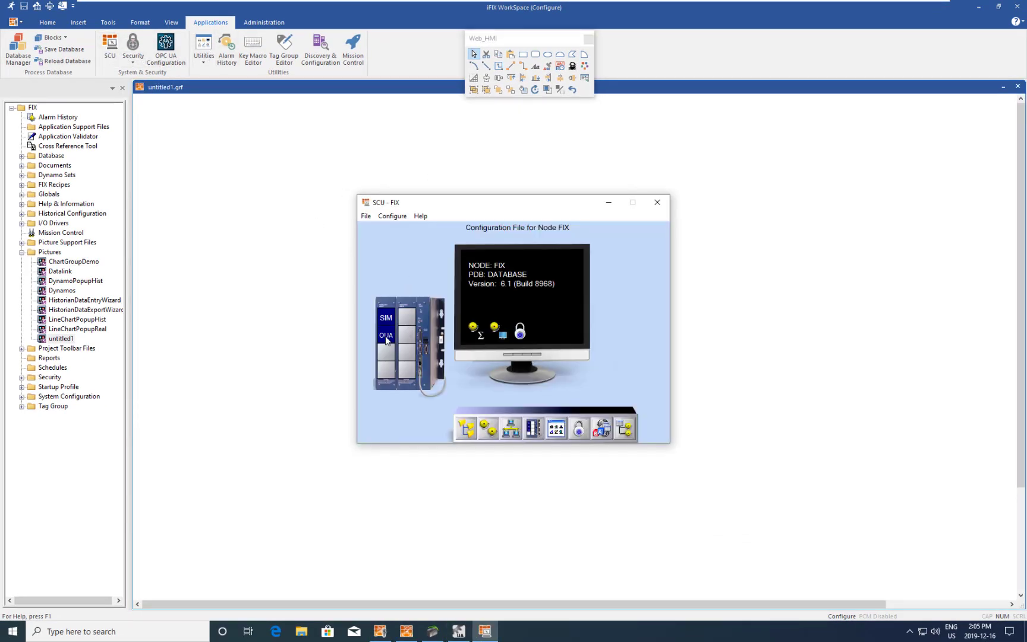
click(387, 339)
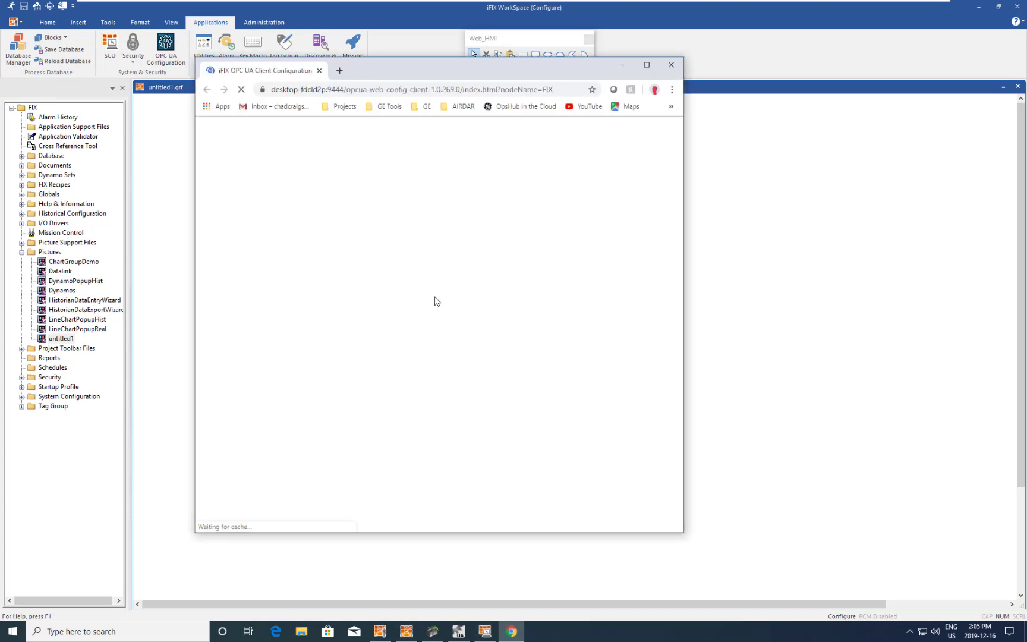
click(646, 64)
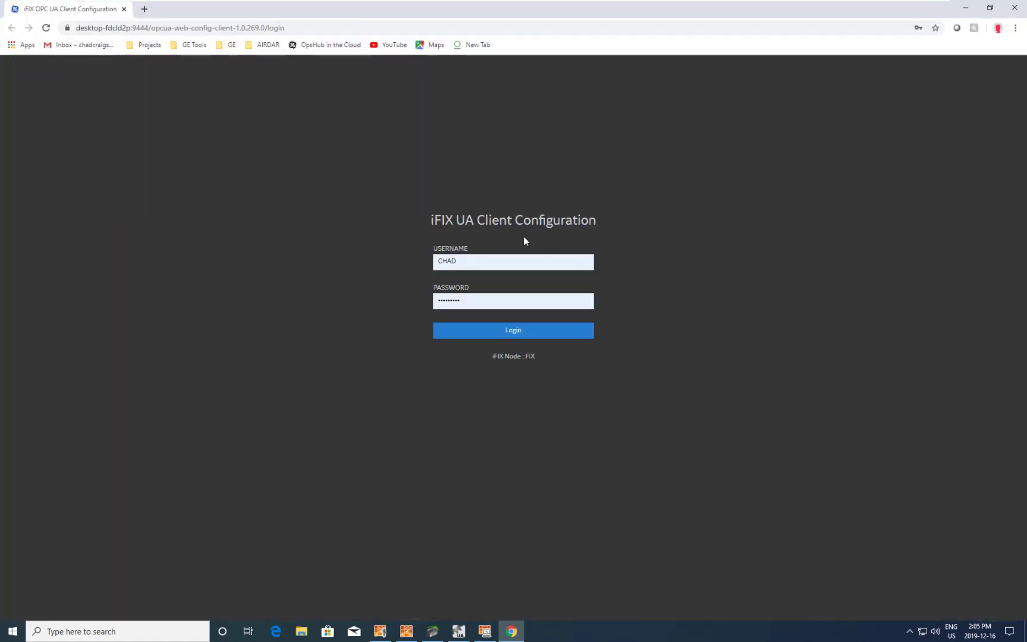
click(527, 335)
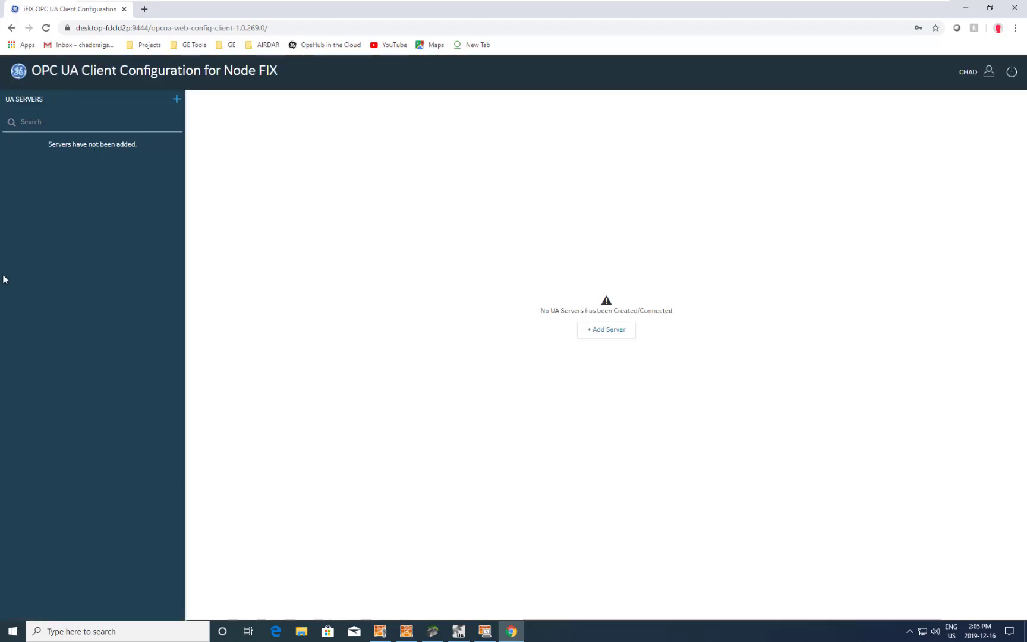
- Add a new UA server IGS with endpoint URL opc.tcp://127.0.0.1:49310
click(619, 332)
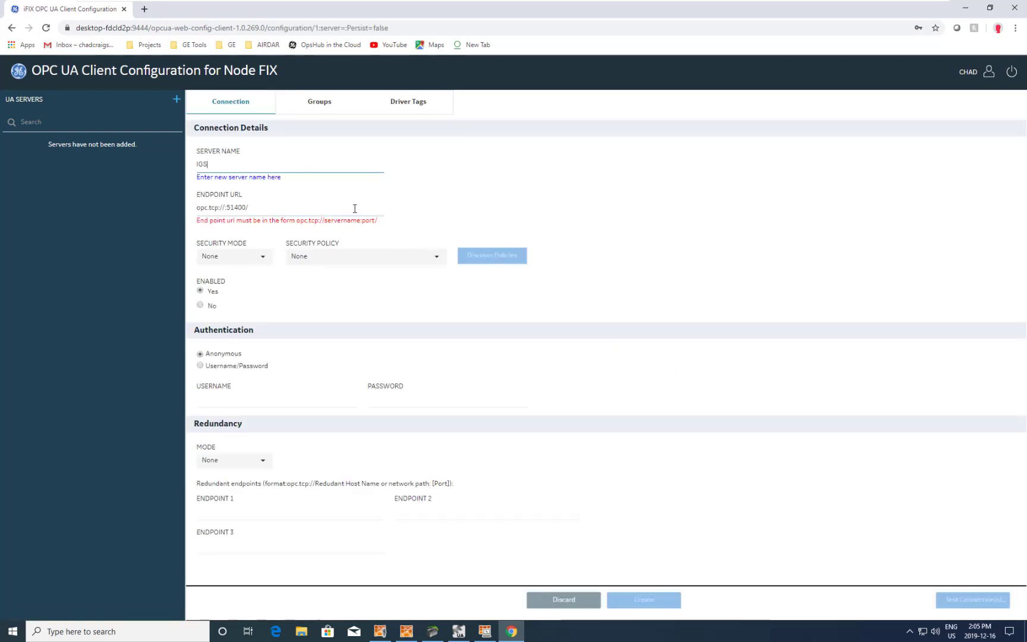
click(313, 208)
triple_click(268, 193)
text(opc.tcp://127.0.0.1:49320)
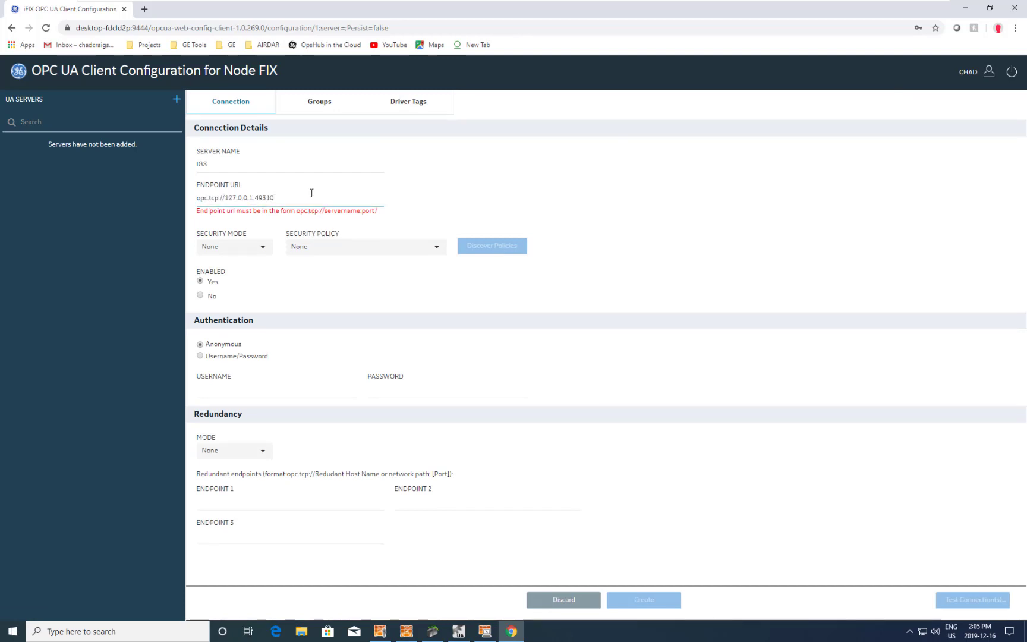
- Apply the Basic128Rsa15 SignAndEncrypt security policy to IGS and test its connection
click(504, 240)
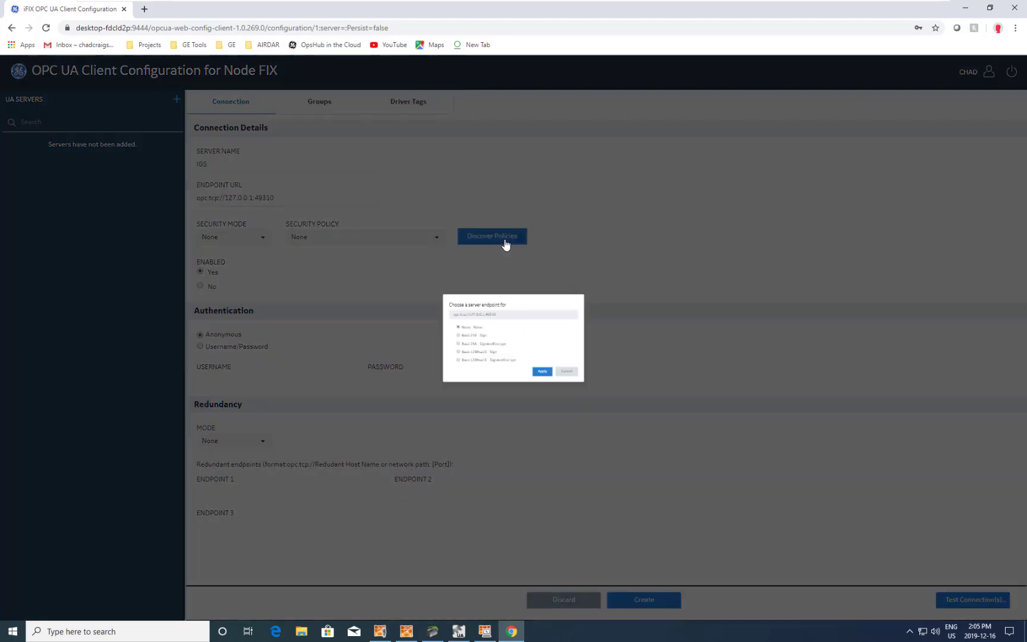
click(412, 378)
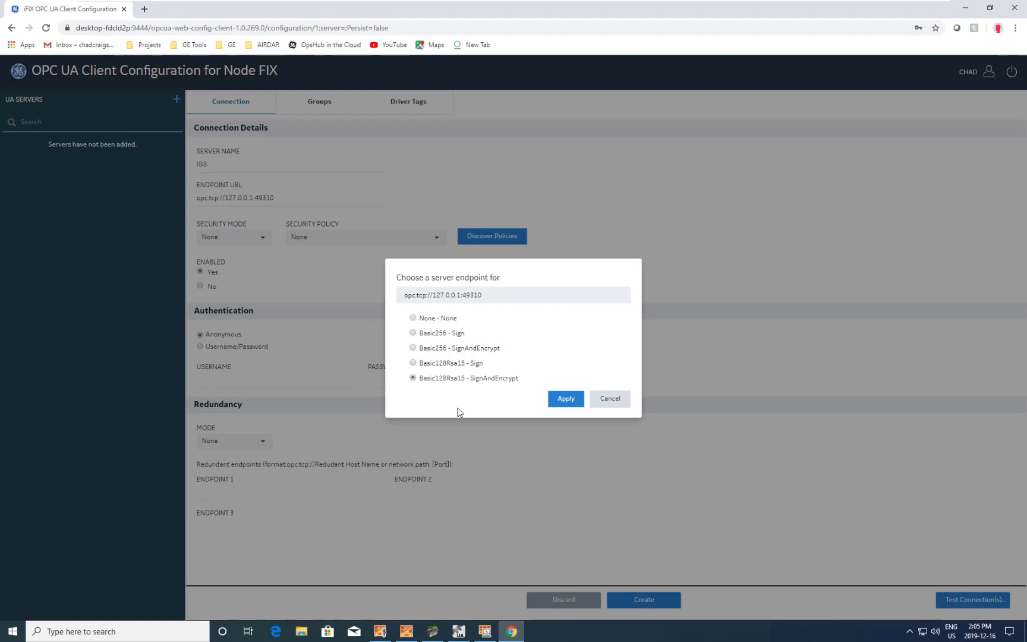
click(564, 399)
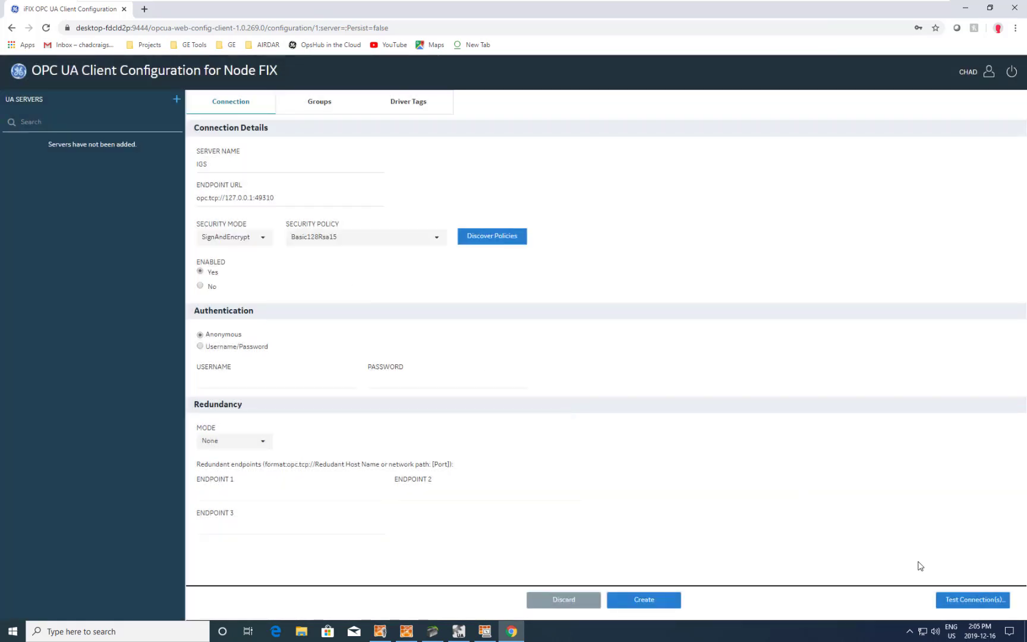
click(956, 603)
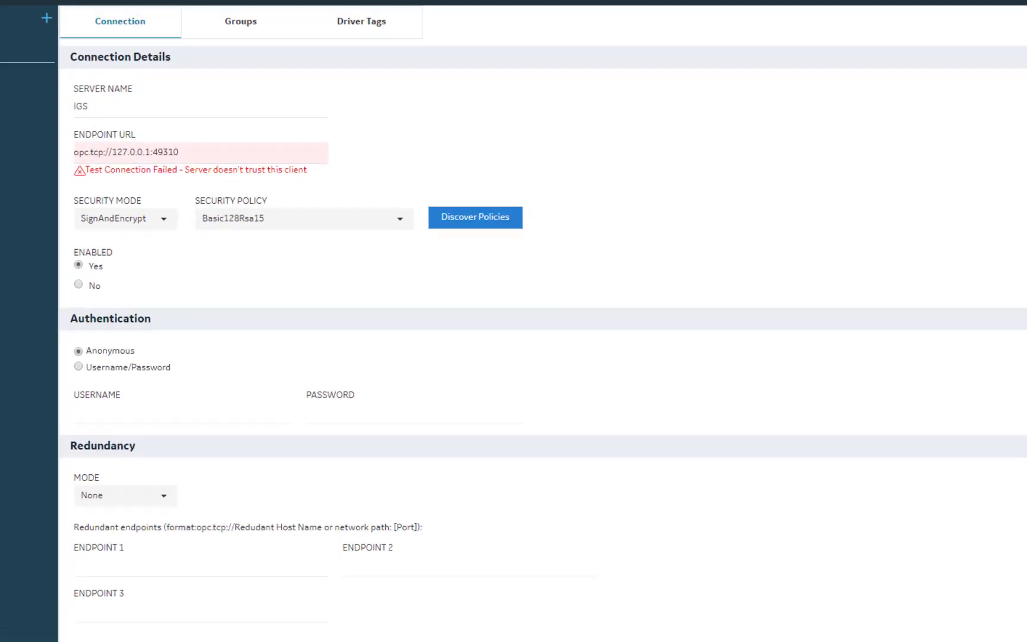
- Trust the FIX client under Trusted Clients in OPC UA Configuration Manager, then retest IGS
click(458, 631)
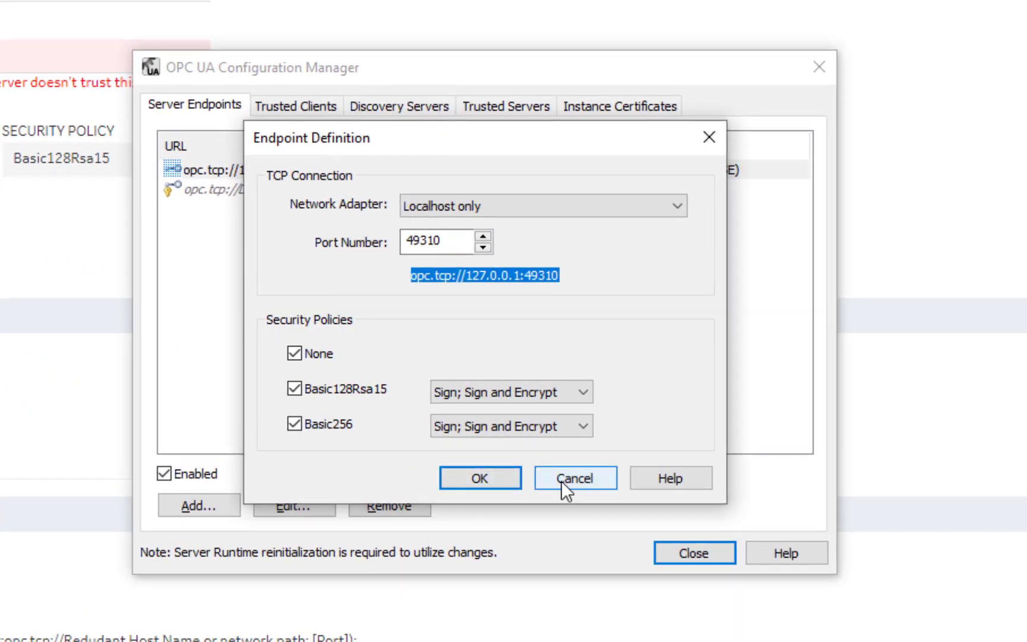
click(561, 480)
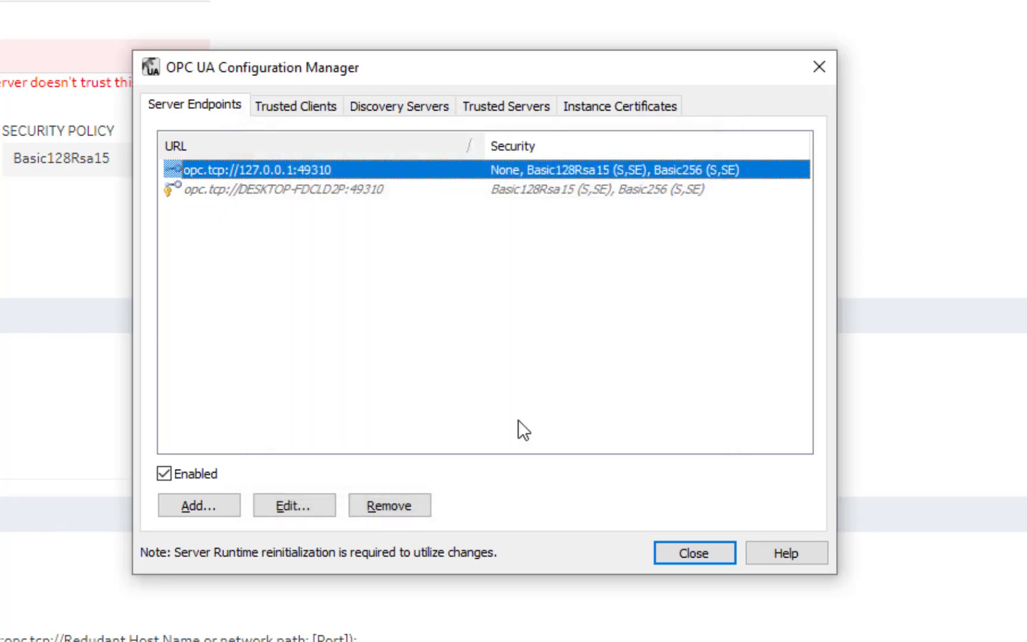
click(294, 107)
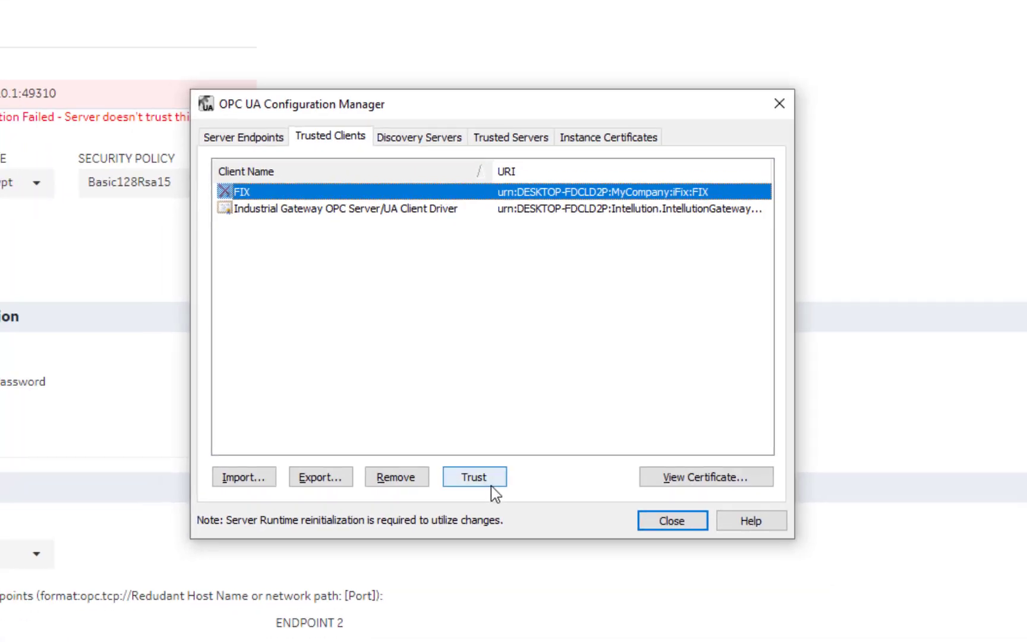
click(472, 505)
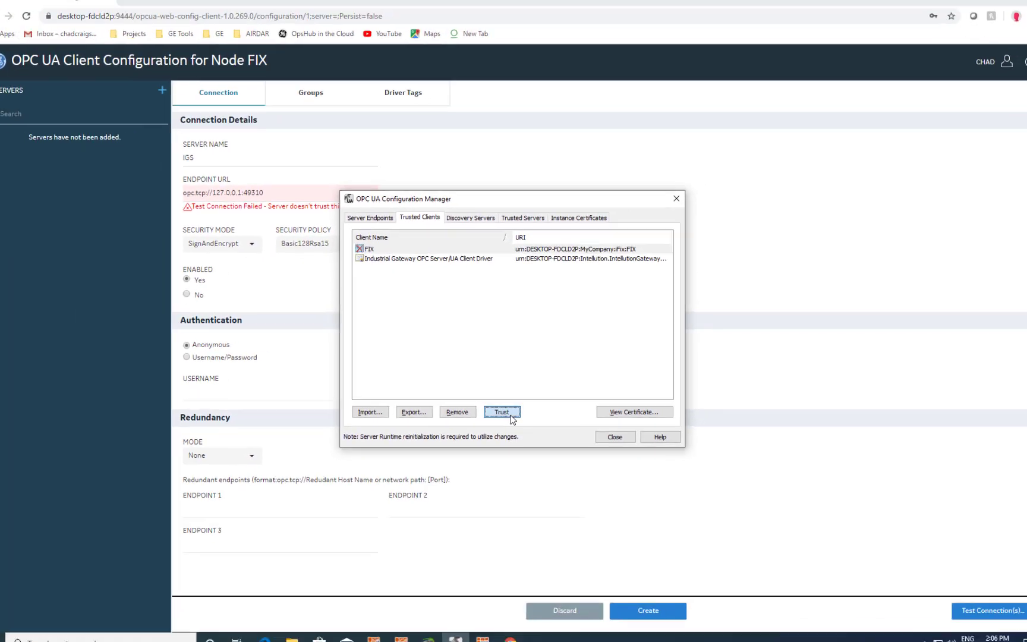
click(672, 551)
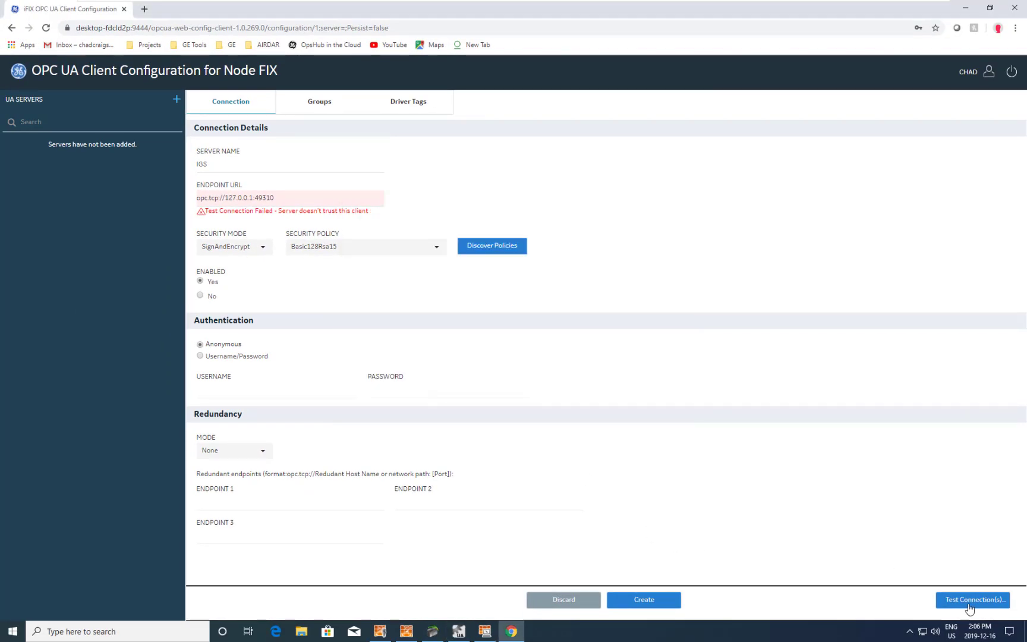
click(969, 603)
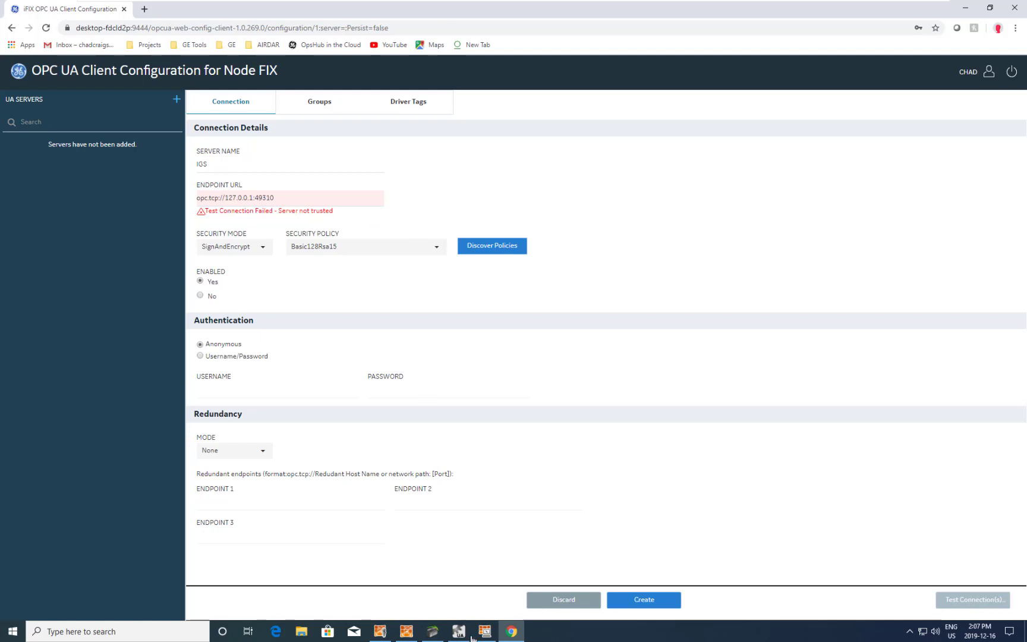
- Trust the Industrial Gateway OPC Server certificate in the Server Configuration Tool's Trust List
mouse_move(381, 632)
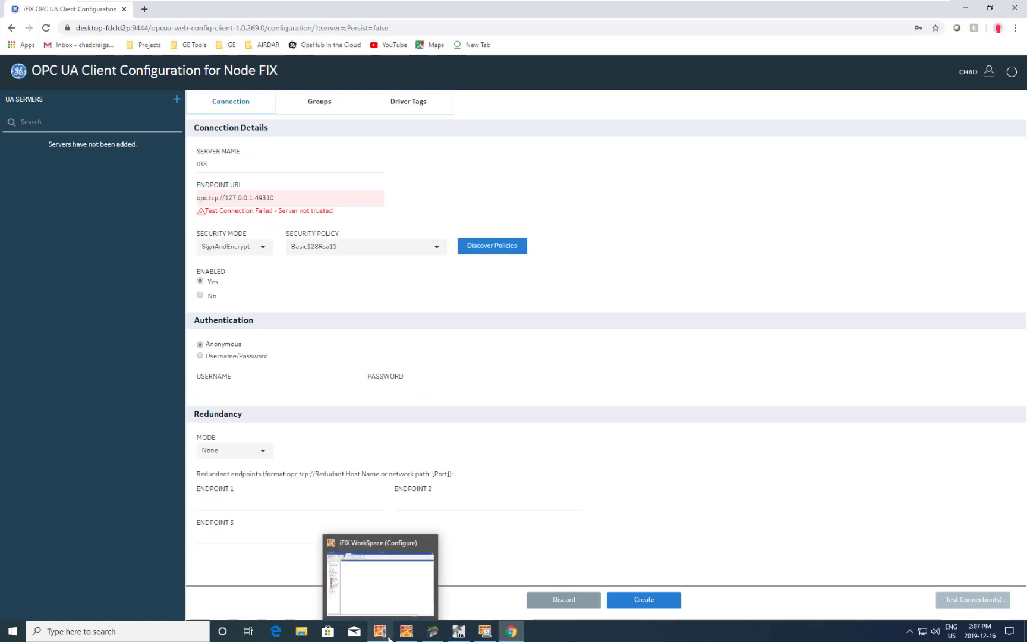
click(376, 596)
click(169, 44)
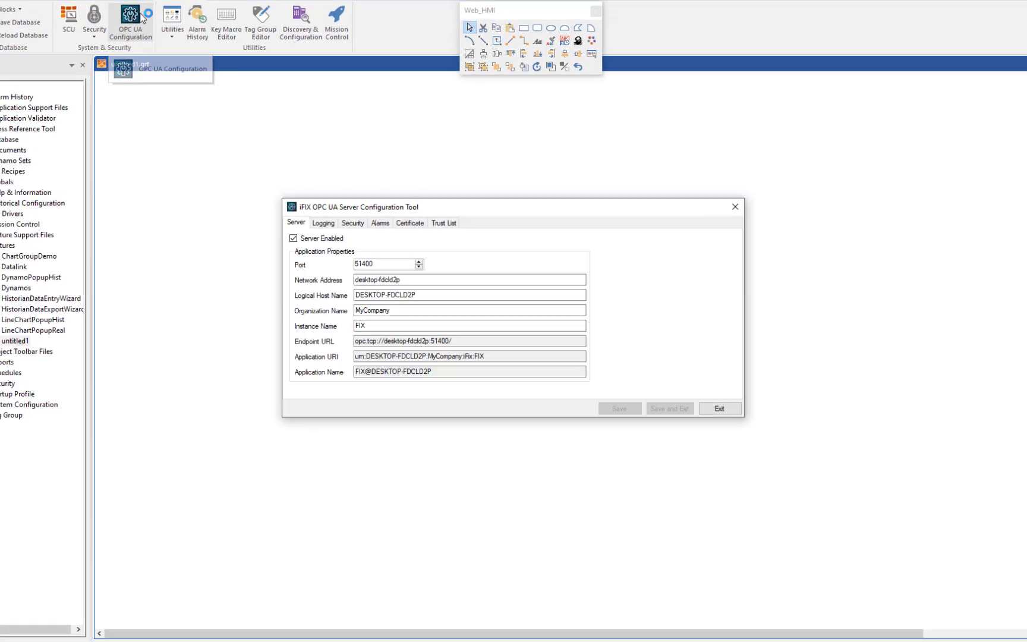
click(440, 223)
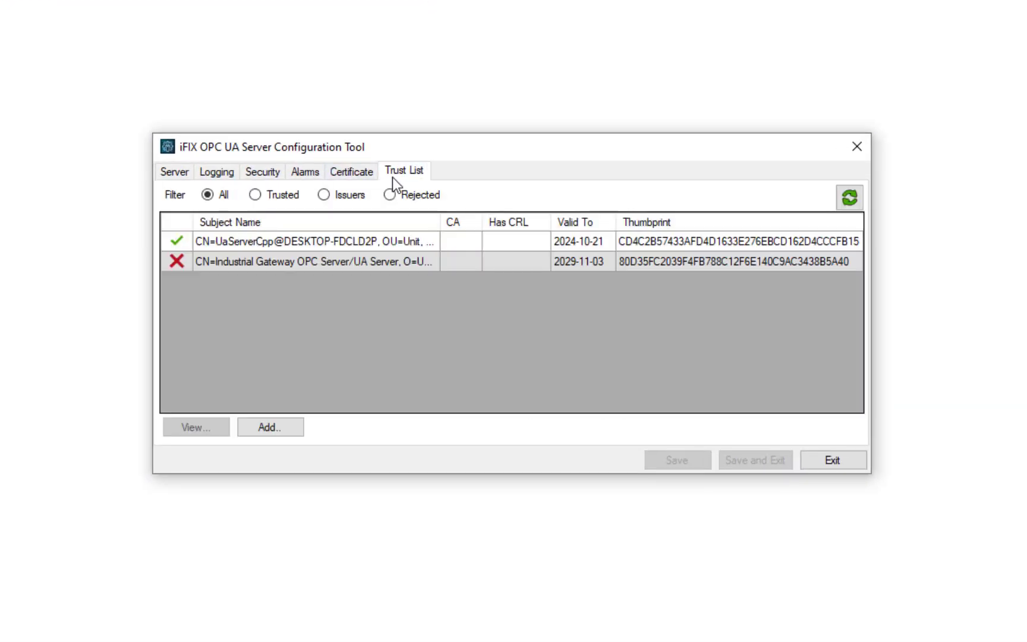
click(252, 261)
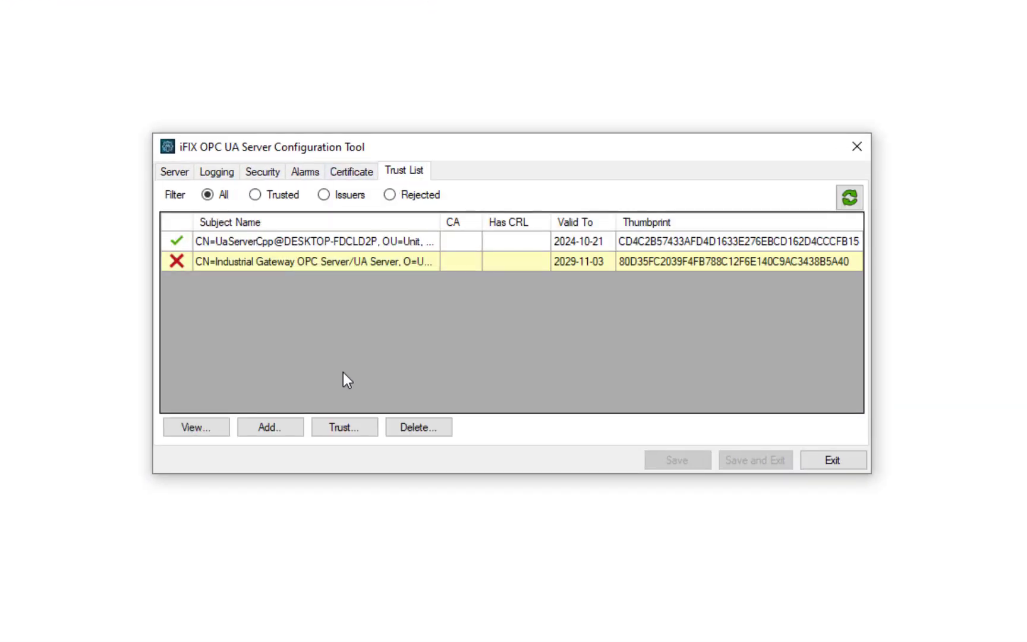
click(334, 426)
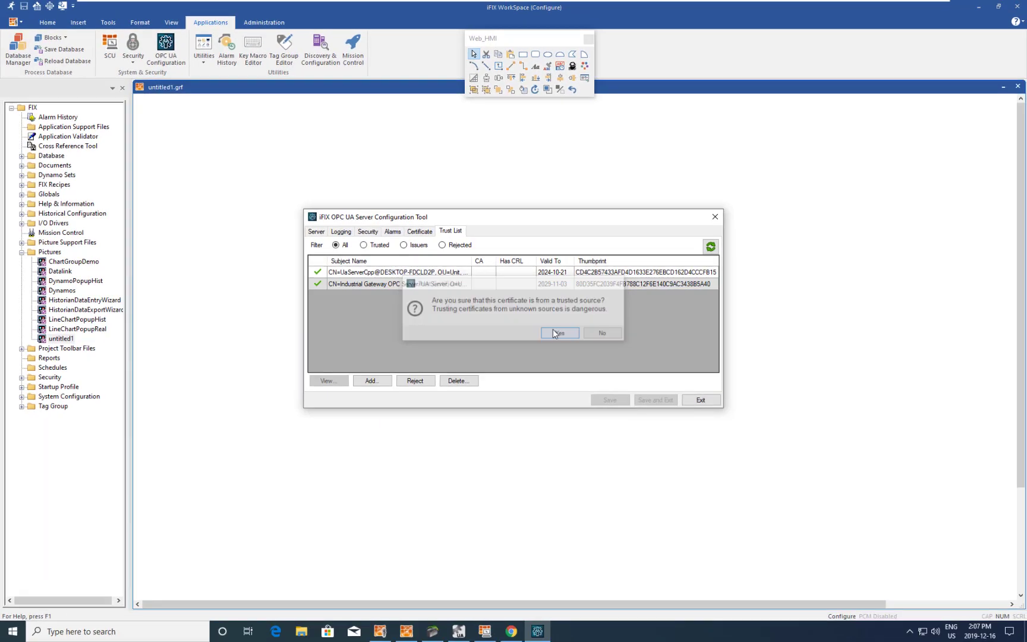
click(591, 346)
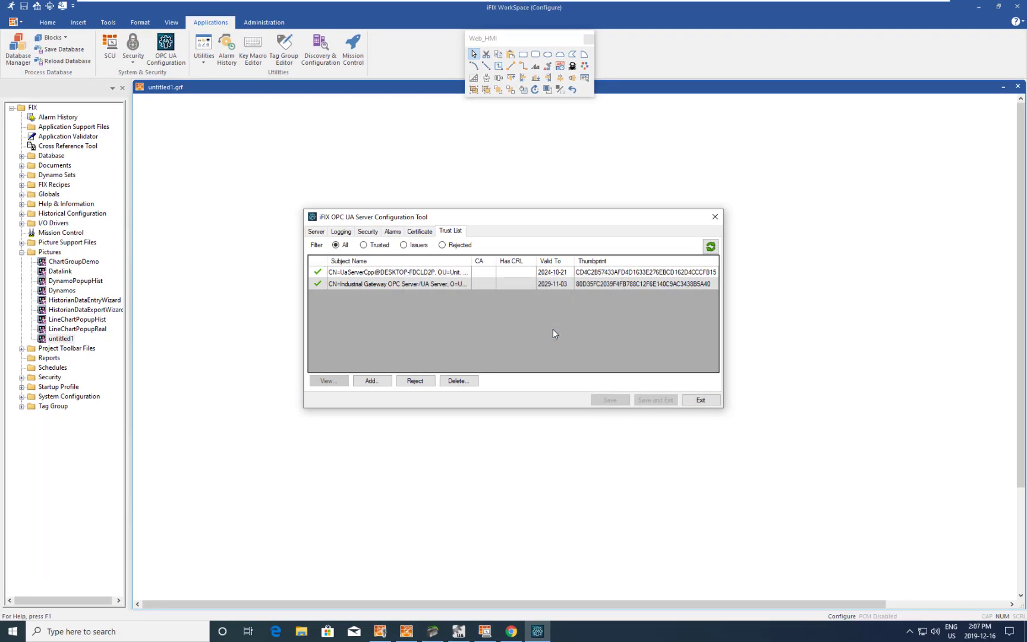
key(alt+Tab)
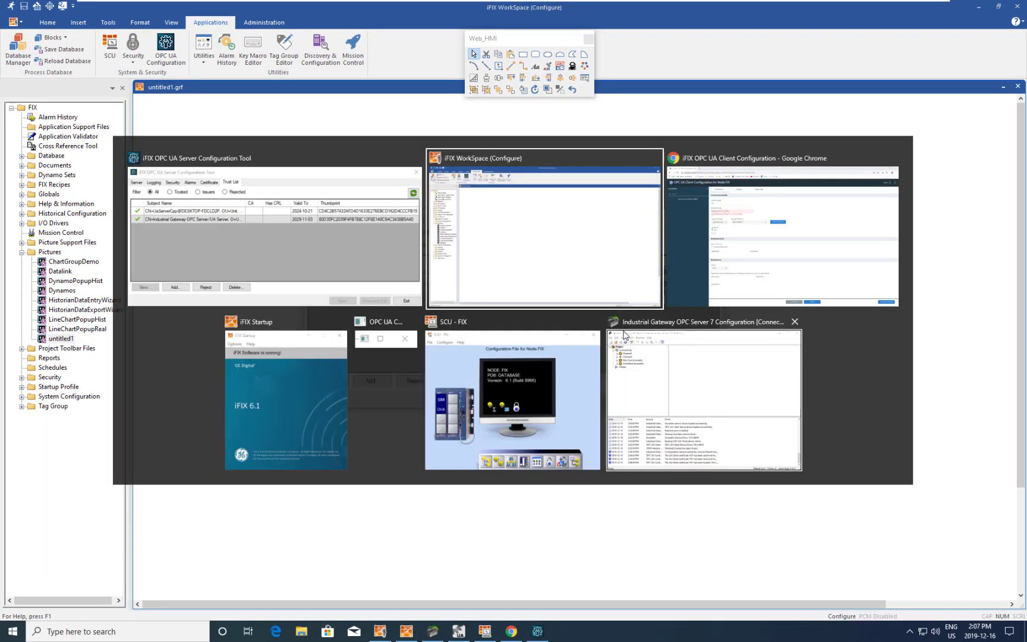
- Retest the IGS connection and switch its authentication to Username/Password
key(alt+Tab)
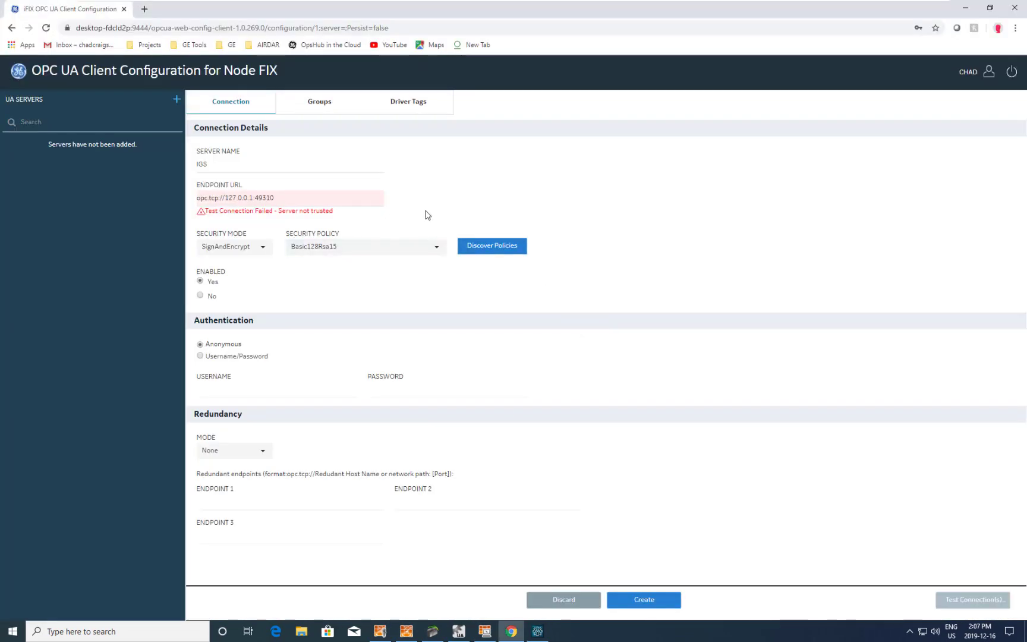
click(967, 600)
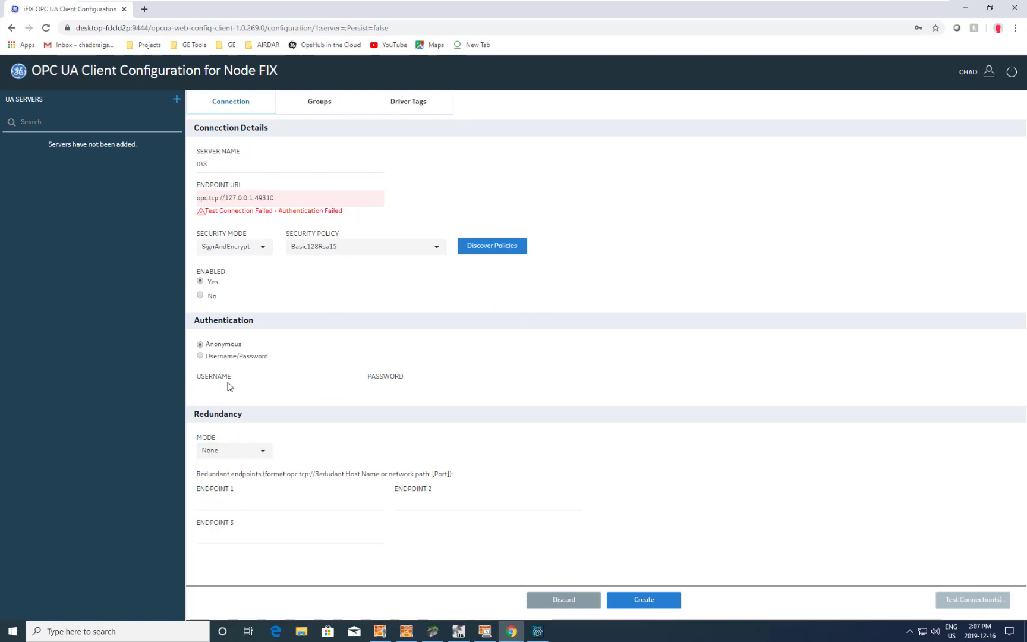
click(200, 356)
- Enter the administrator username and password, pass the connection test, and create the IGS server
click(220, 390)
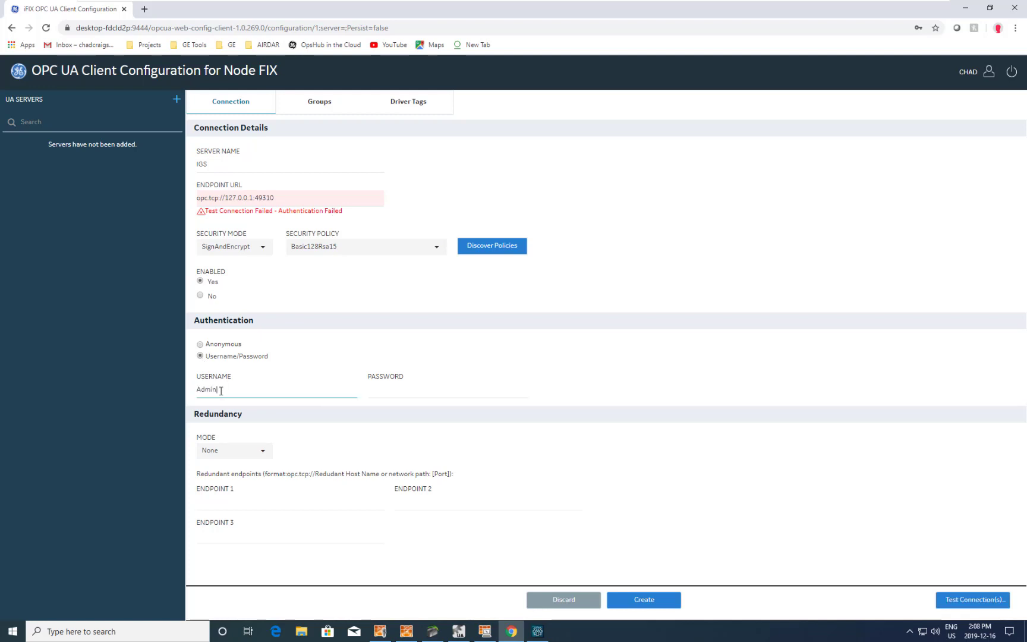
key(Tab)
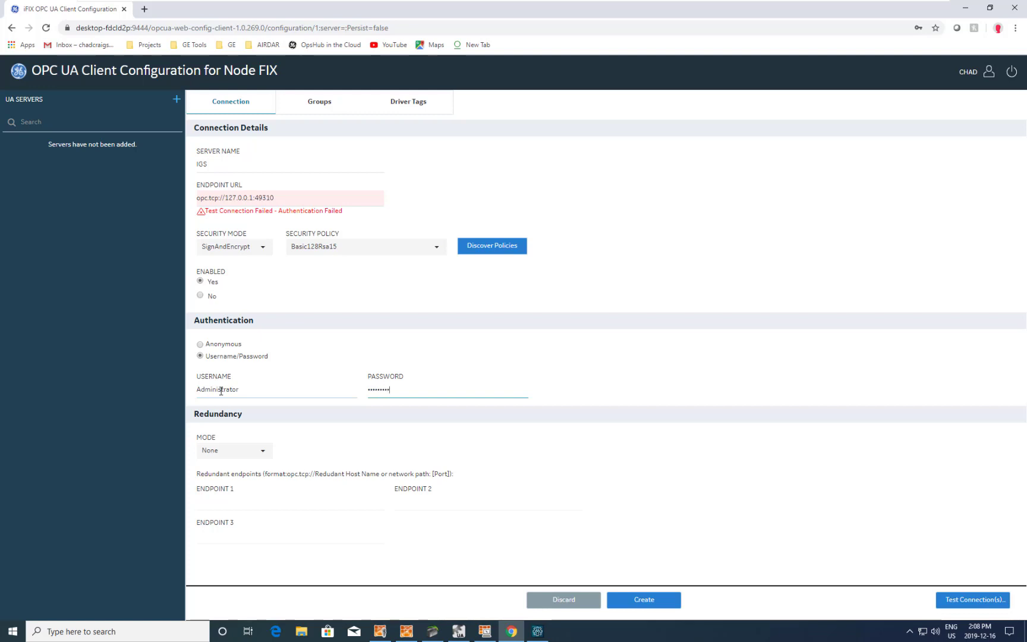
click(964, 602)
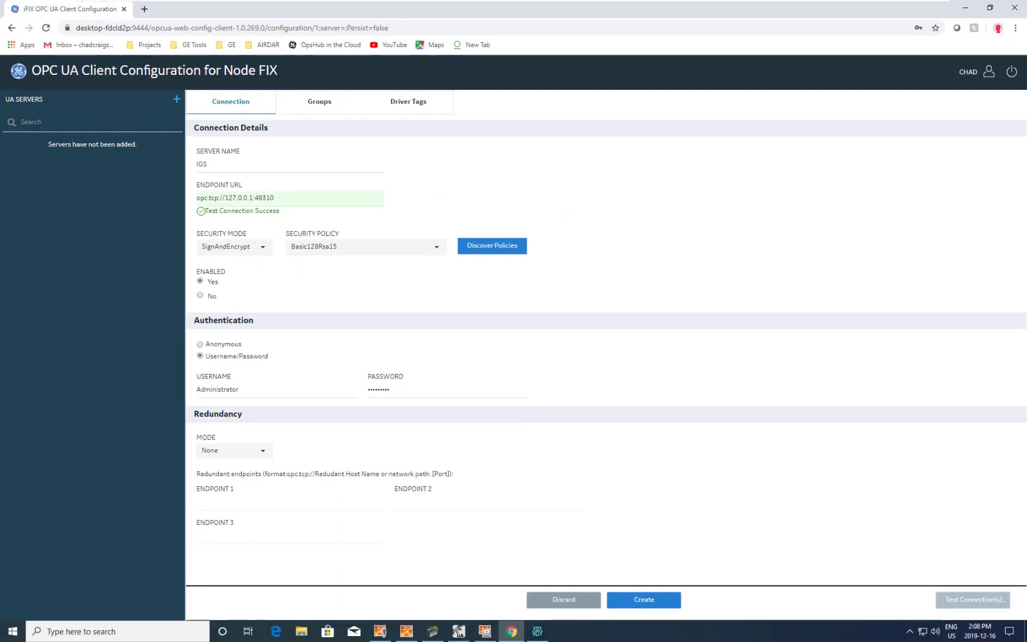
click(656, 600)
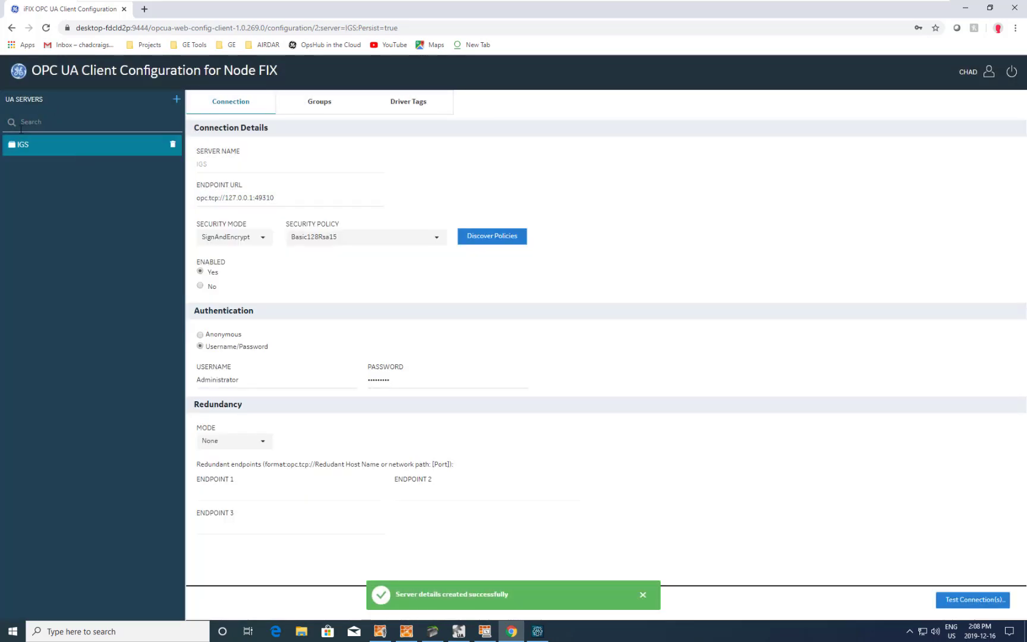
- Browse IGS Simulation Examples > Functions and stage driver tags for Ramp1 and Ramp3
click(401, 108)
click(229, 142)
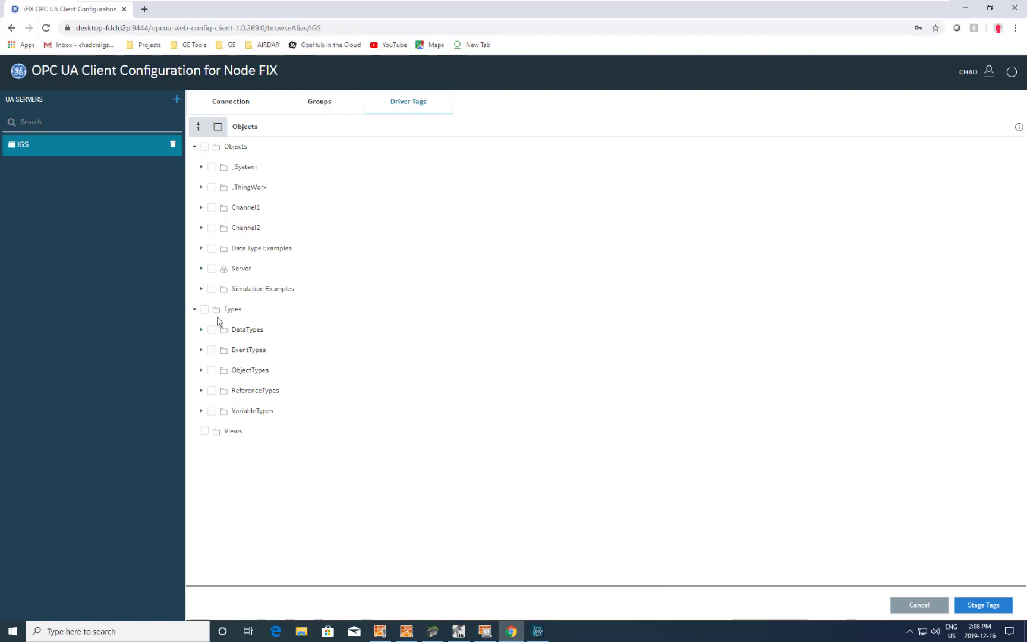
click(201, 289)
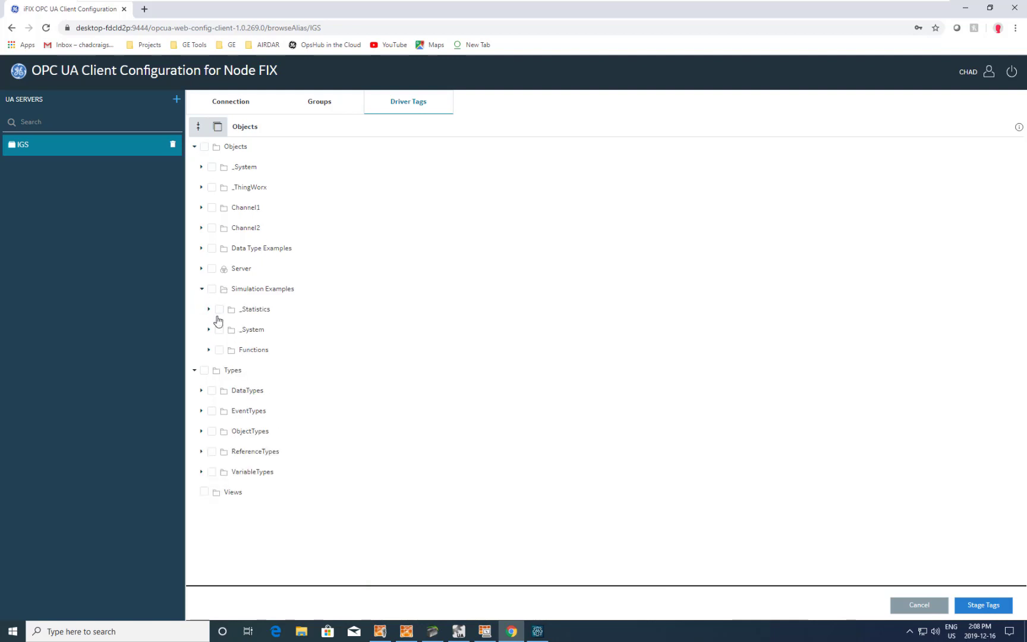
click(209, 350)
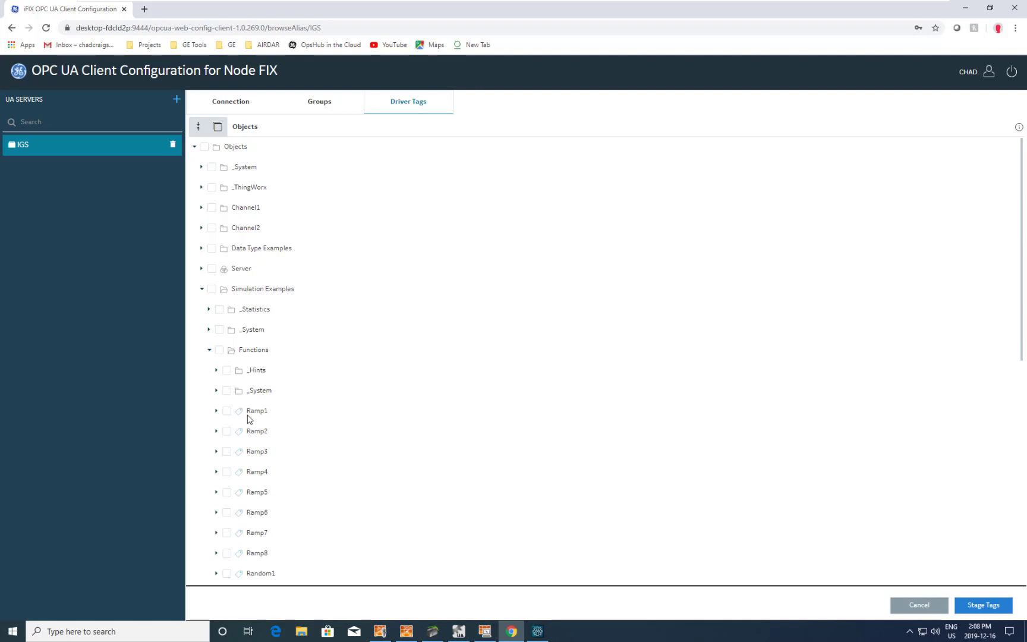
click(226, 411)
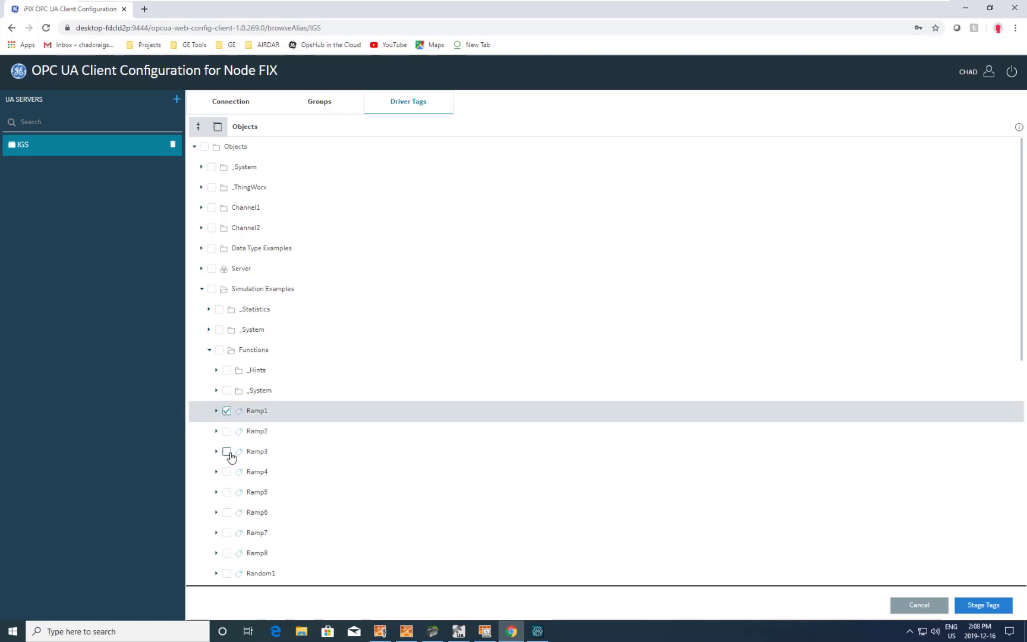
click(227, 451)
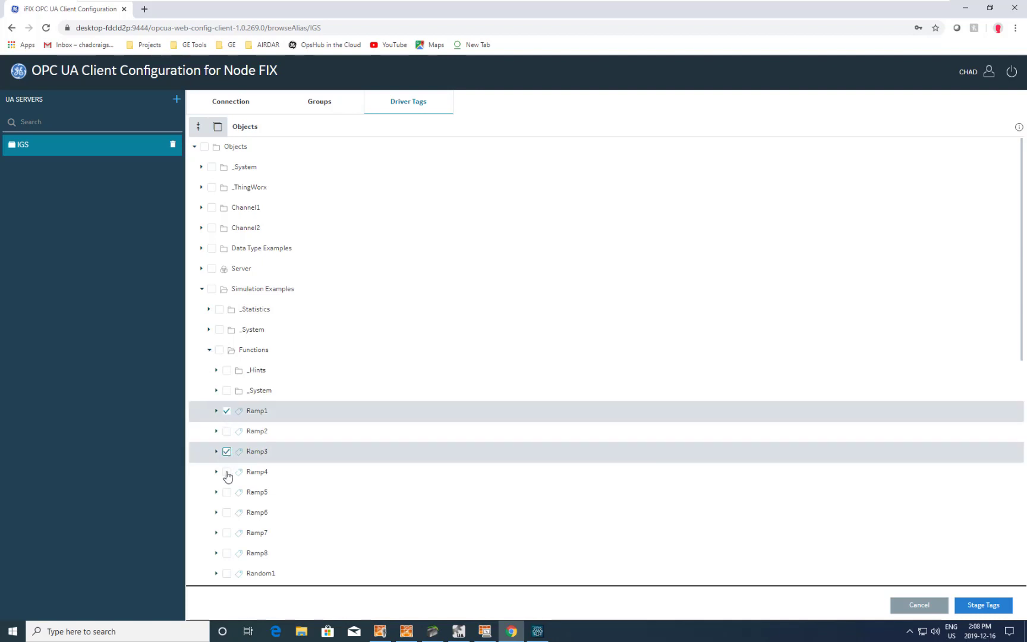
click(983, 605)
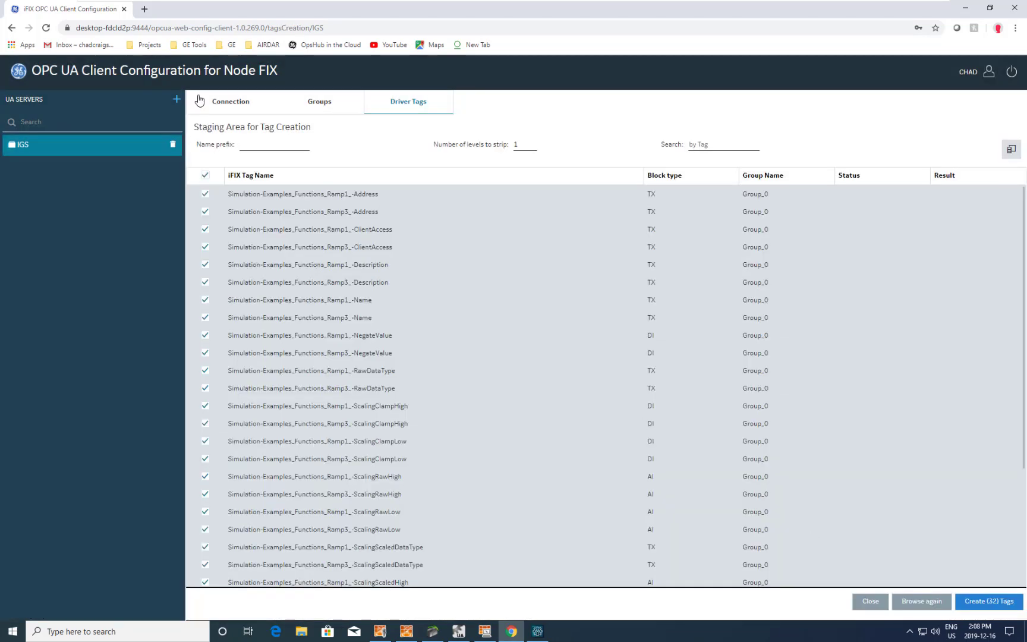
- Filter staged tags to Ramp3, check all 16, and strip 2 levels from their names
click(205, 175)
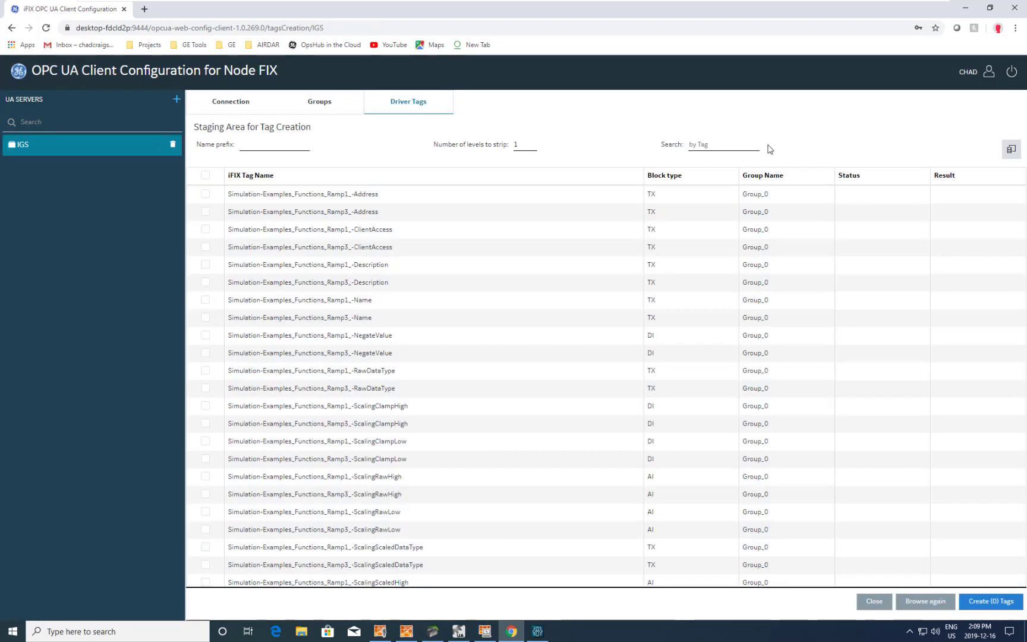
click(720, 148)
text(Ramp3)
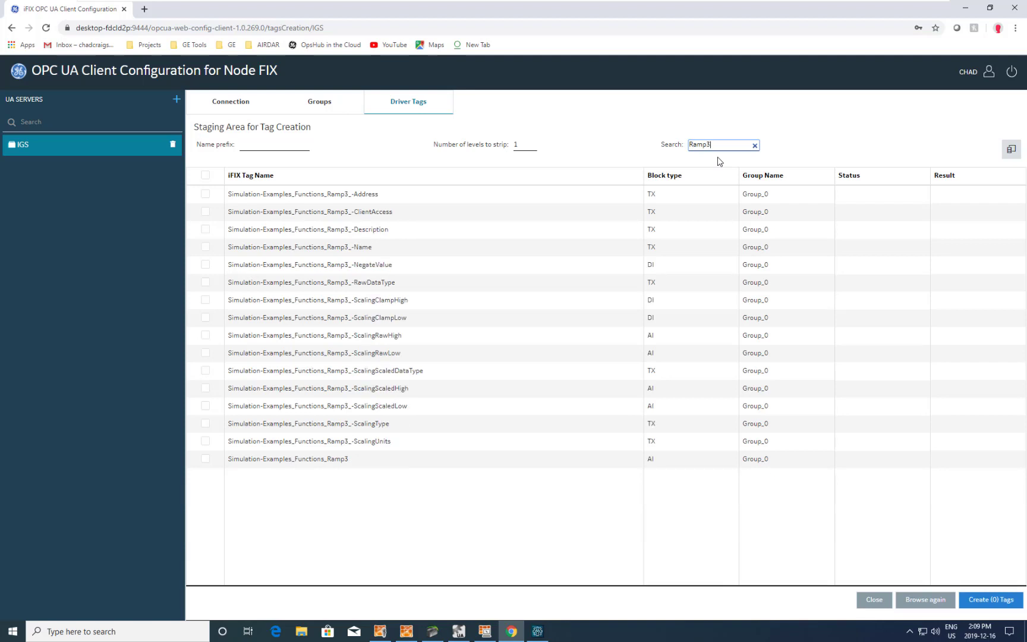
click(205, 174)
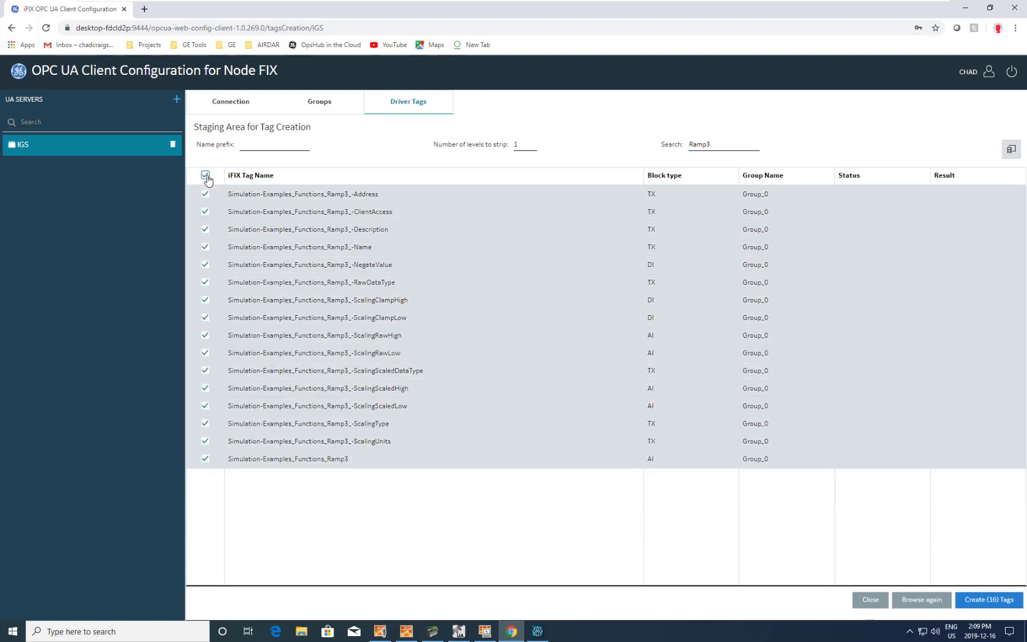
click(533, 142)
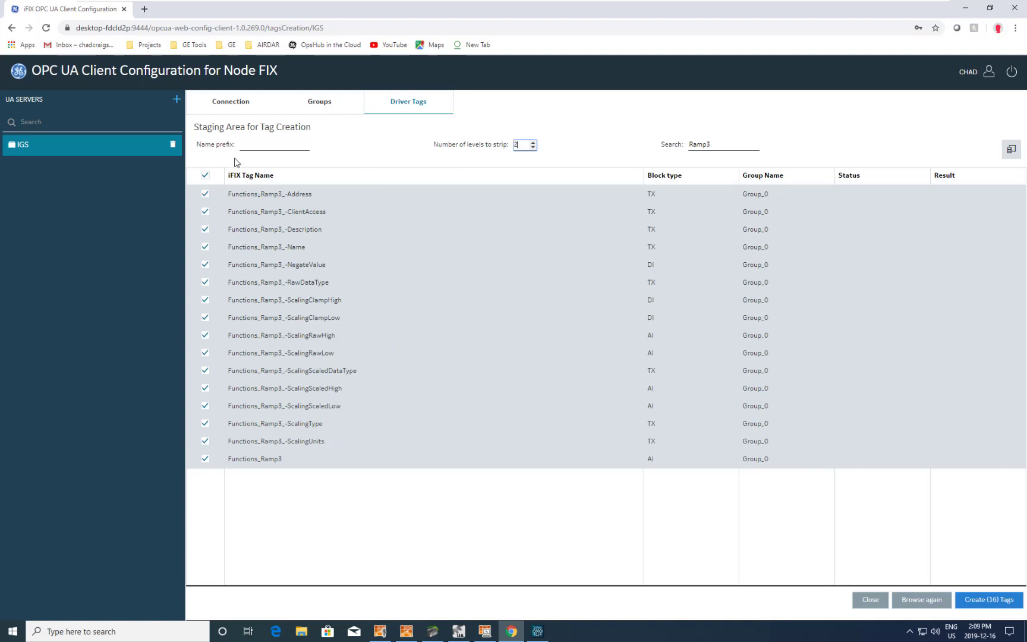
click(269, 144)
- Prefix the 16 Ramp3 tags with Area1_, keep NegateValue's block type as DI, and request creation
text(Area1_)
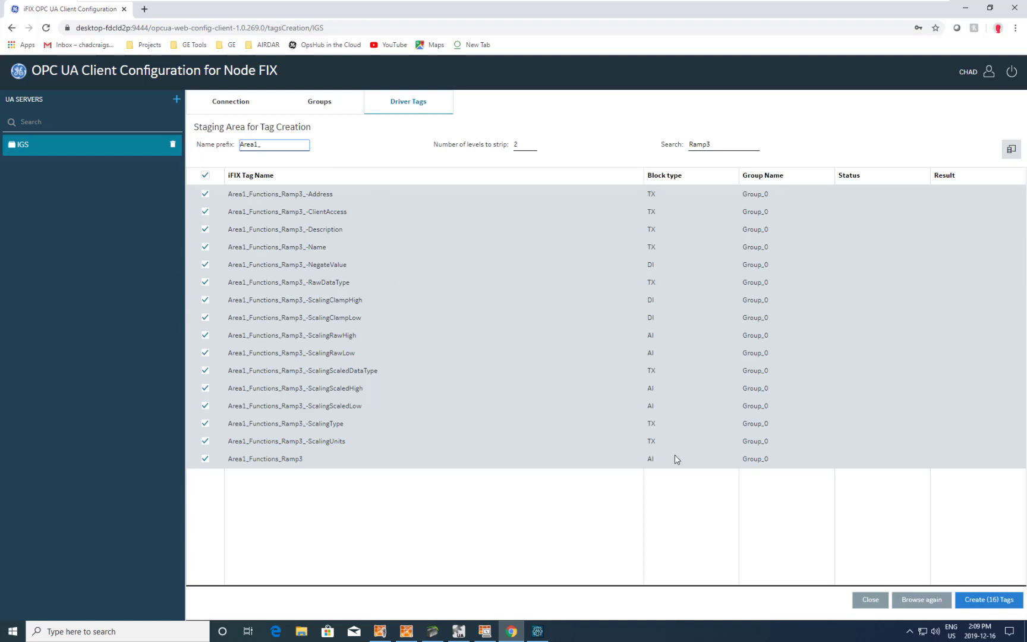
click(680, 190)
click(659, 265)
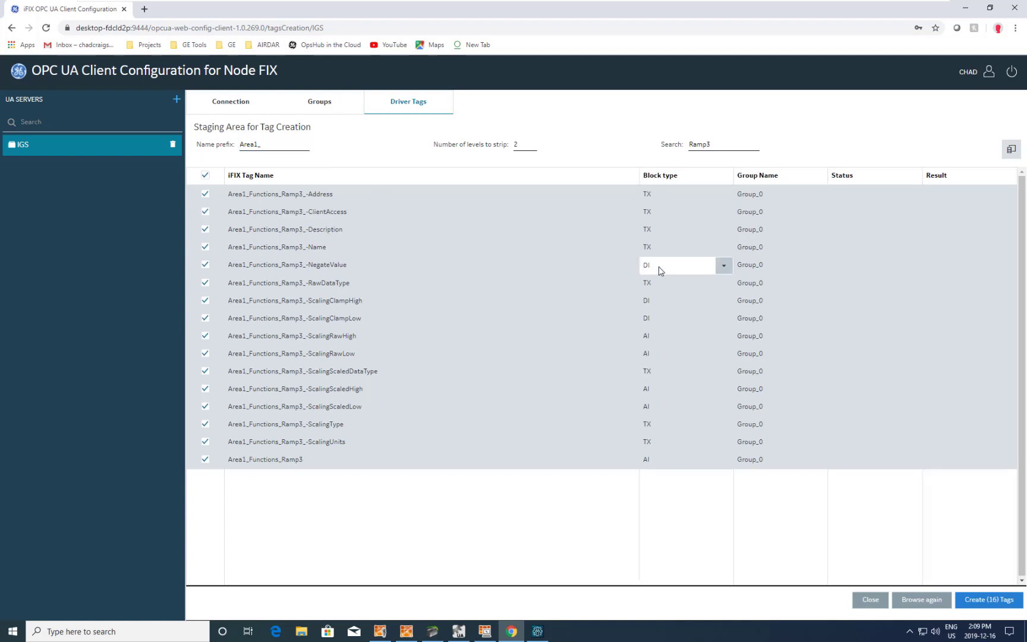
click(724, 266)
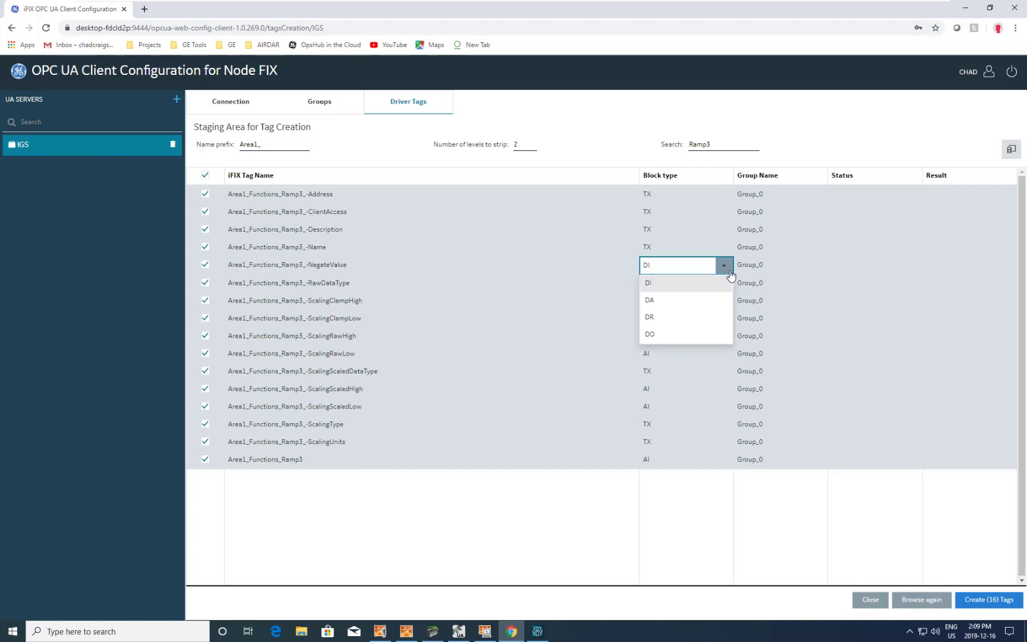
click(724, 267)
click(693, 533)
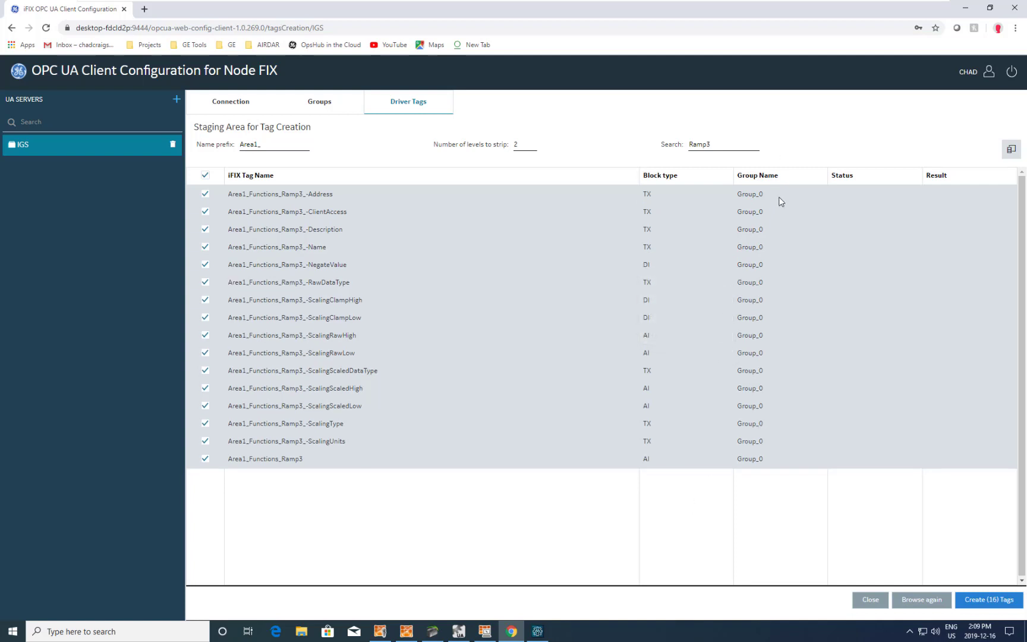
click(981, 601)
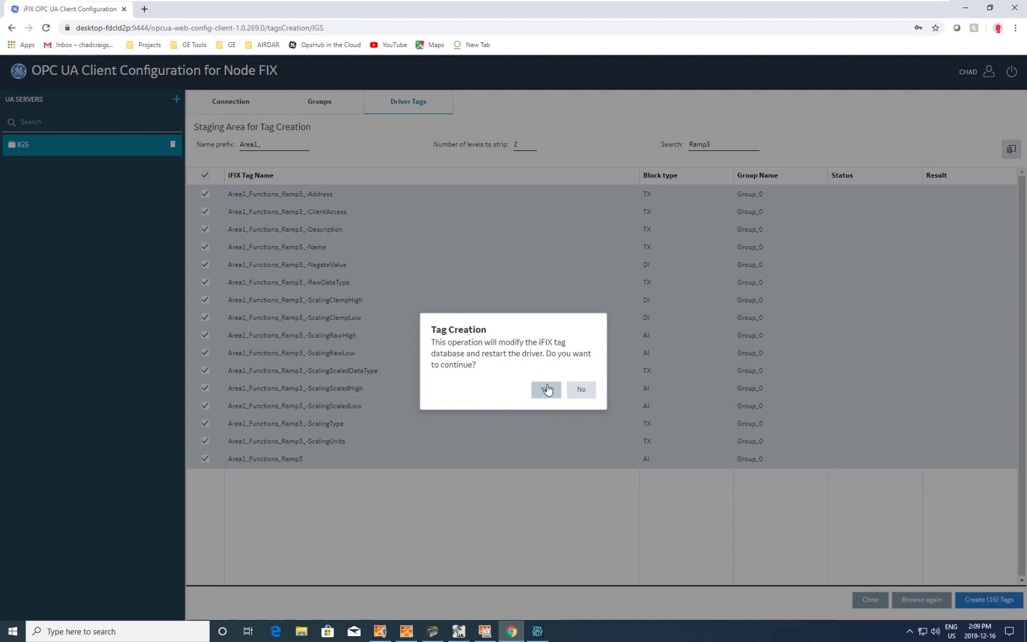
- Approve modifying the iFIX tag database and restarting the driver for the 16 Area1_ tags
click(547, 389)
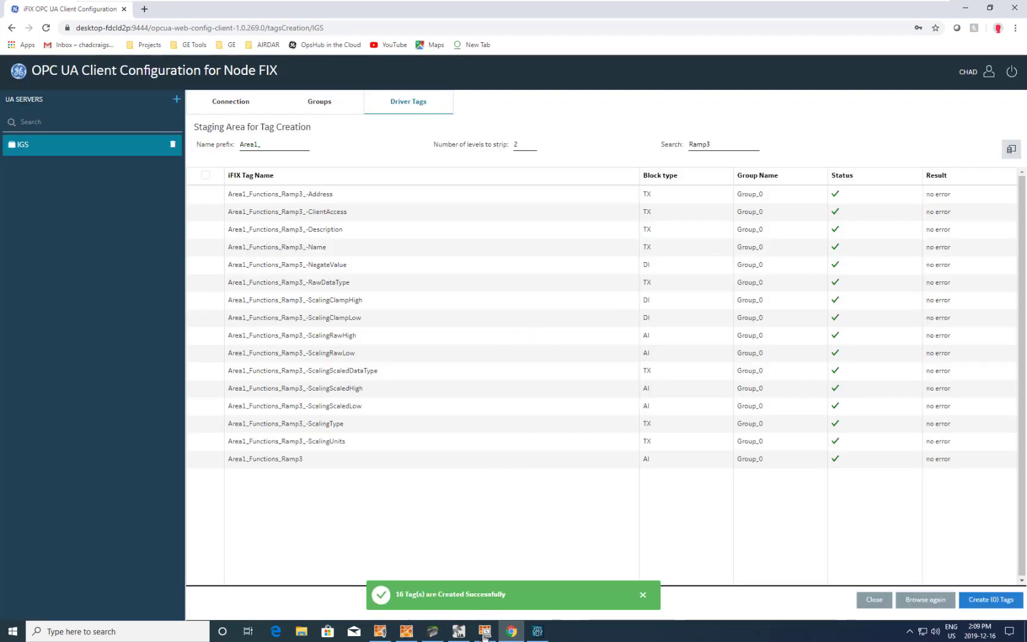
- From iFIX WorkSpace, open Database Manager on the local node's database
mouse_move(380, 633)
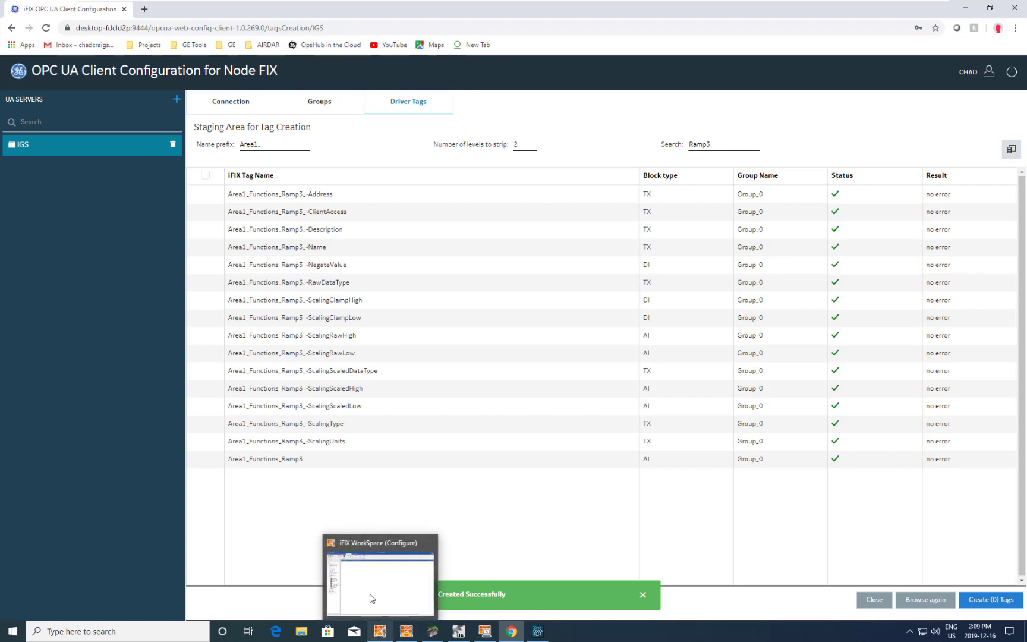
click(370, 597)
click(13, 52)
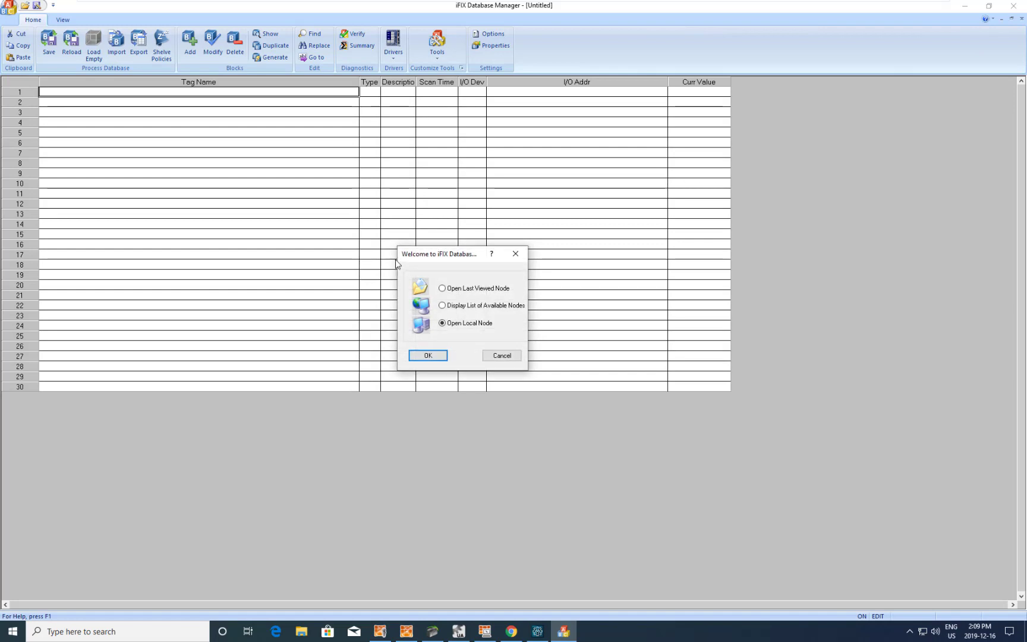
click(423, 355)
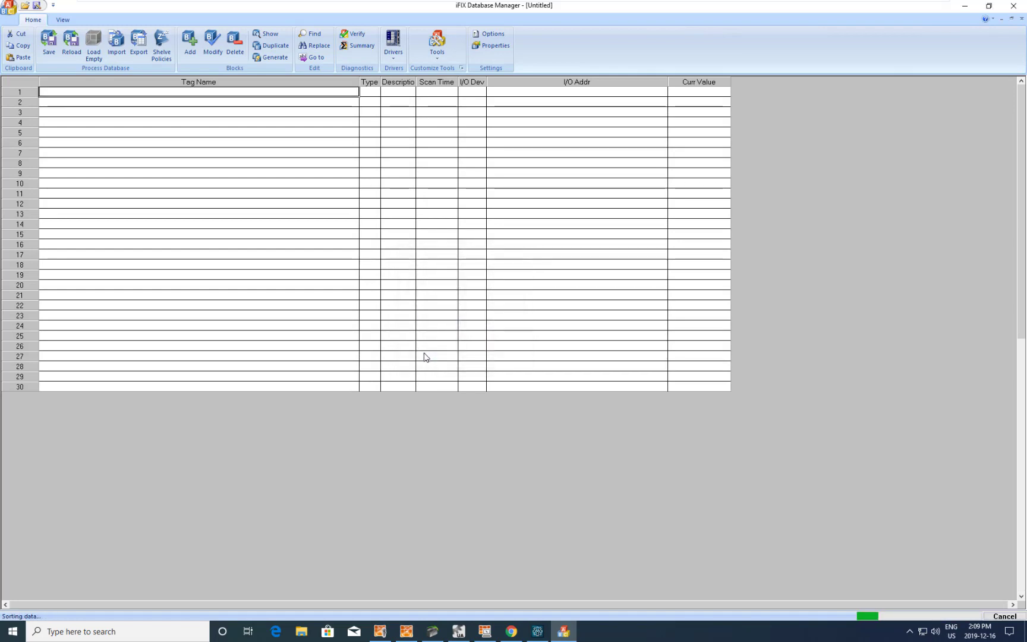